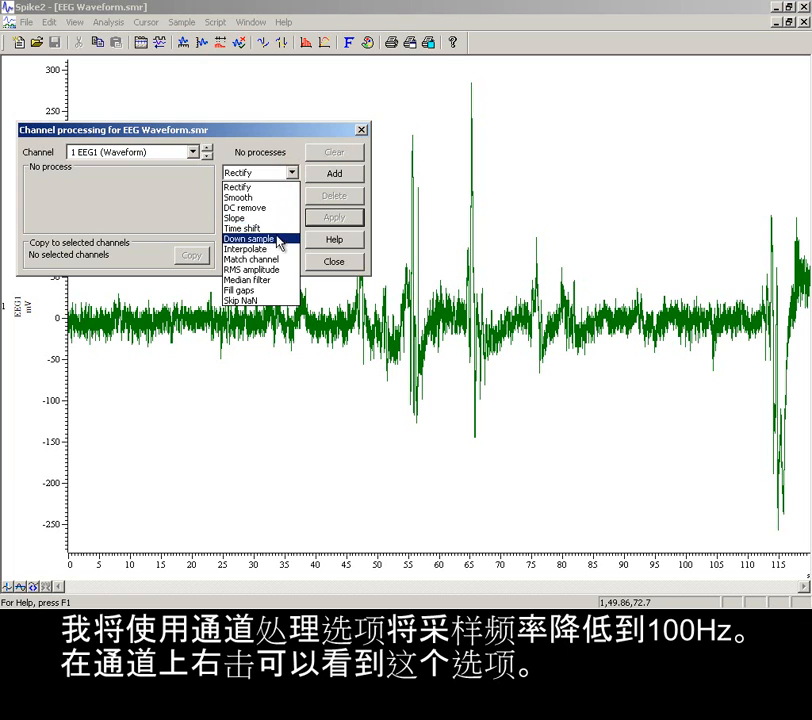
Add and apply a Down sample process using one point in 10 on channel 1 EEG1, and check its rate in the channel information
left_click(320, 174)
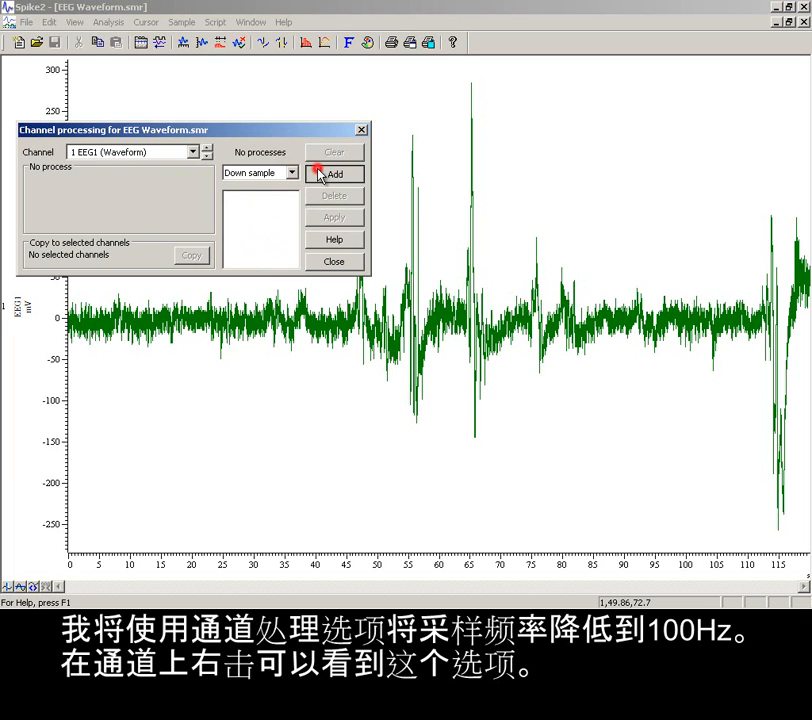
double_click(186, 179)
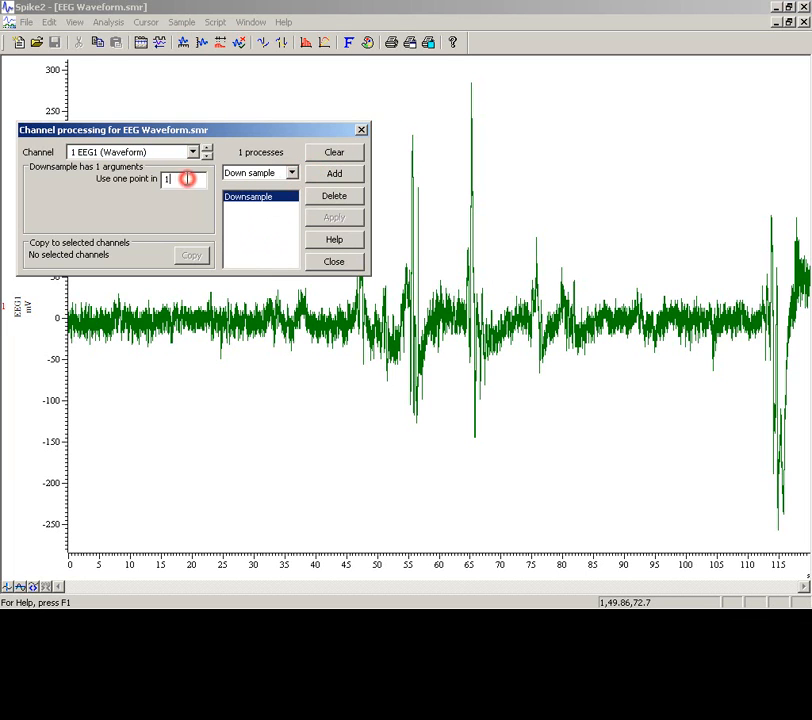
type("10")
left_click(323, 220)
left_click(333, 263)
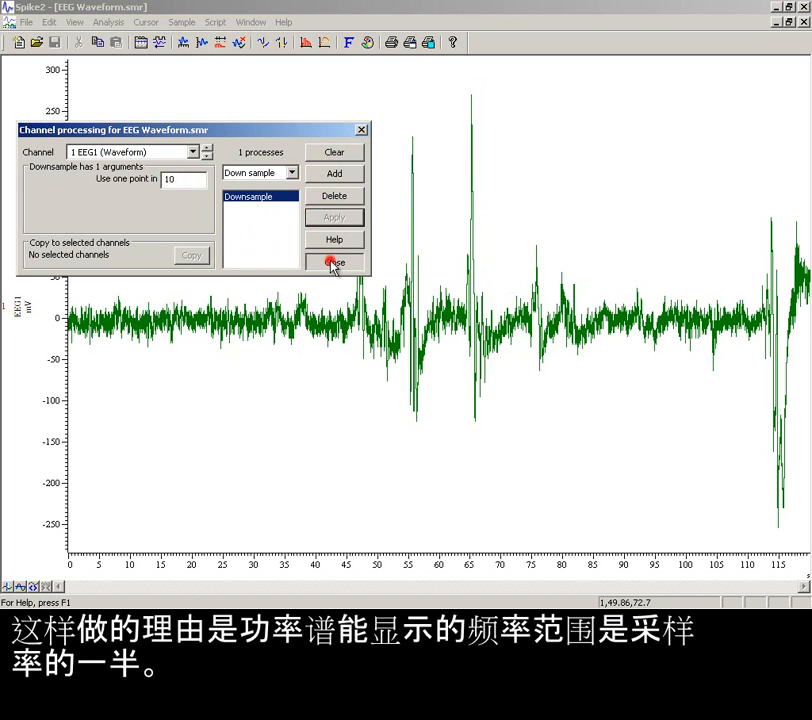
double_click(27, 306)
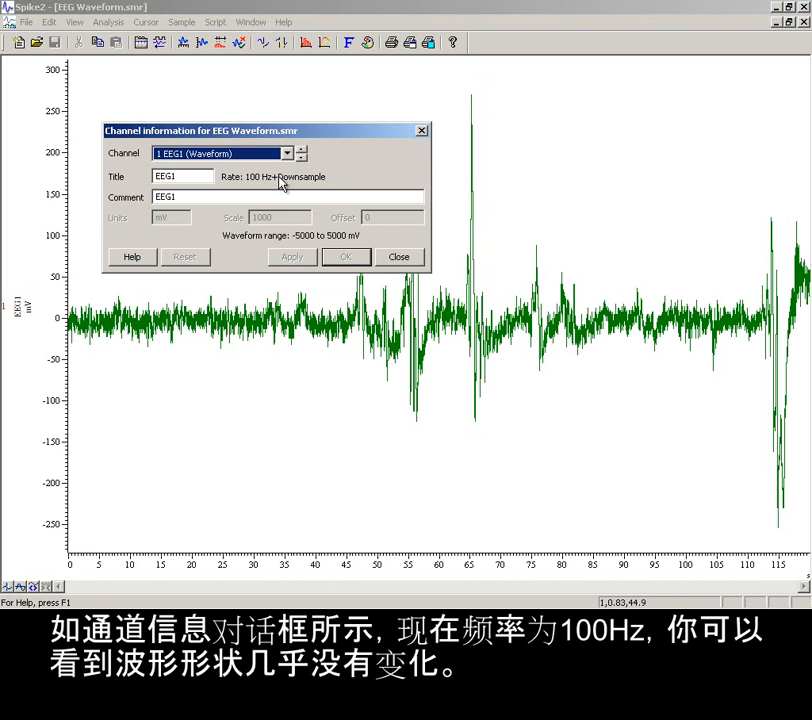
left_click(400, 256)
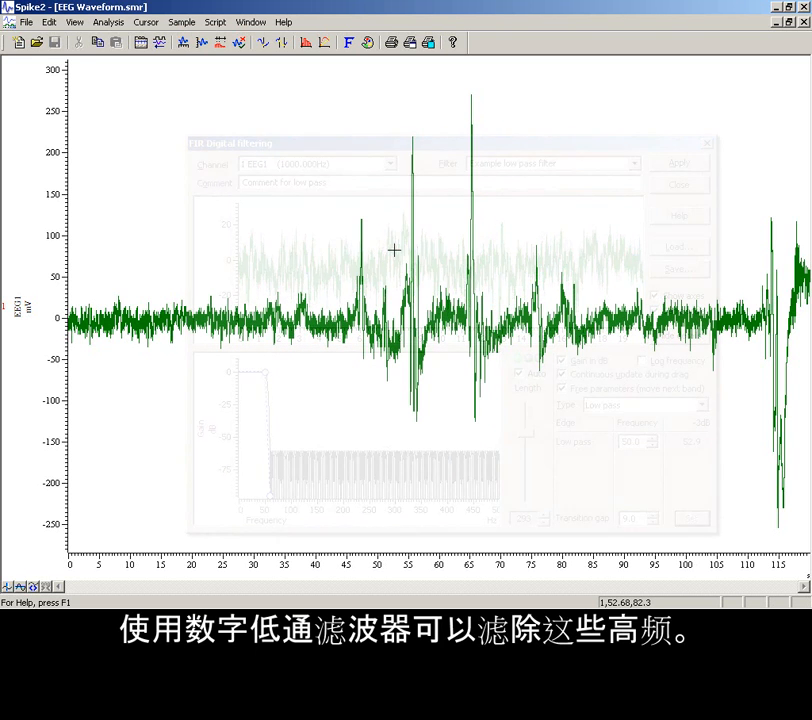
Duplicate channel 1 and check the sampling rate of the duplicate, 1a, in its channel information
right_click(395, 250)
mouse_move(413, 262)
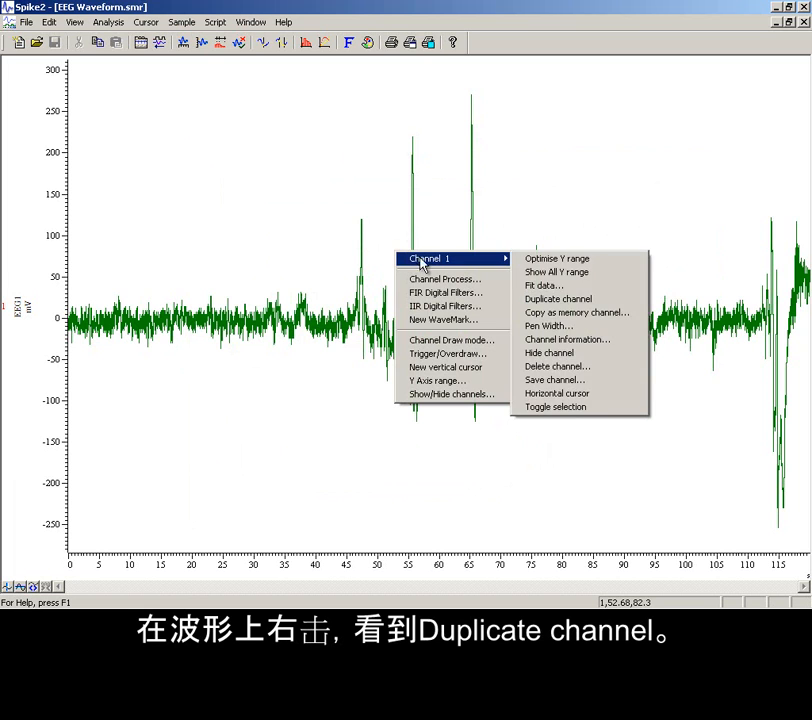
left_click(547, 300)
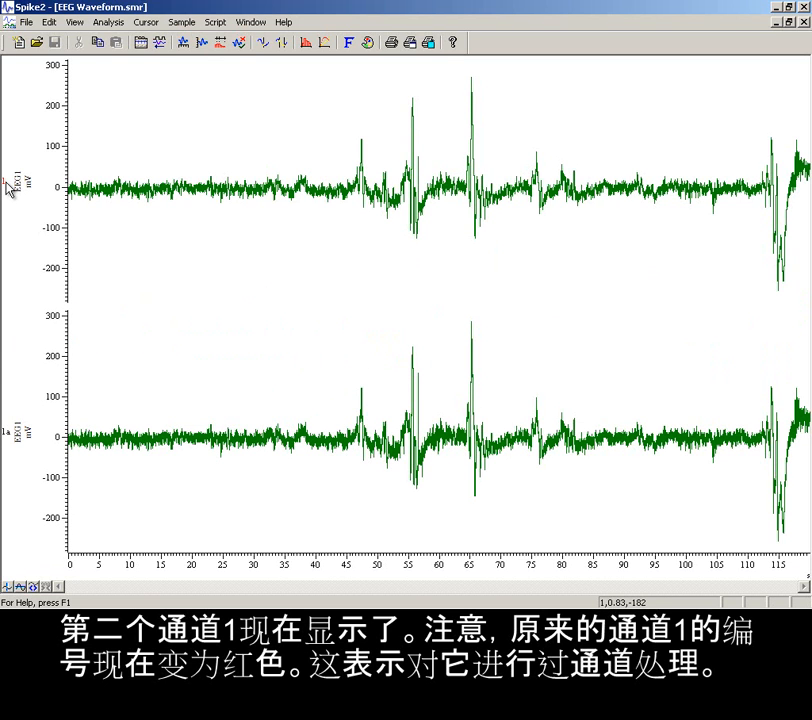
double_click(22, 432)
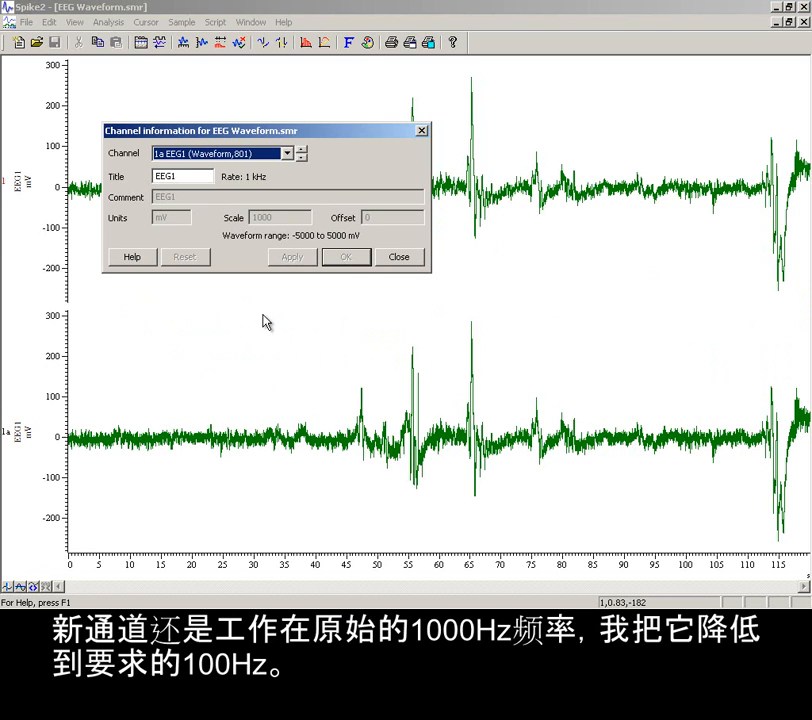
left_click(397, 259)
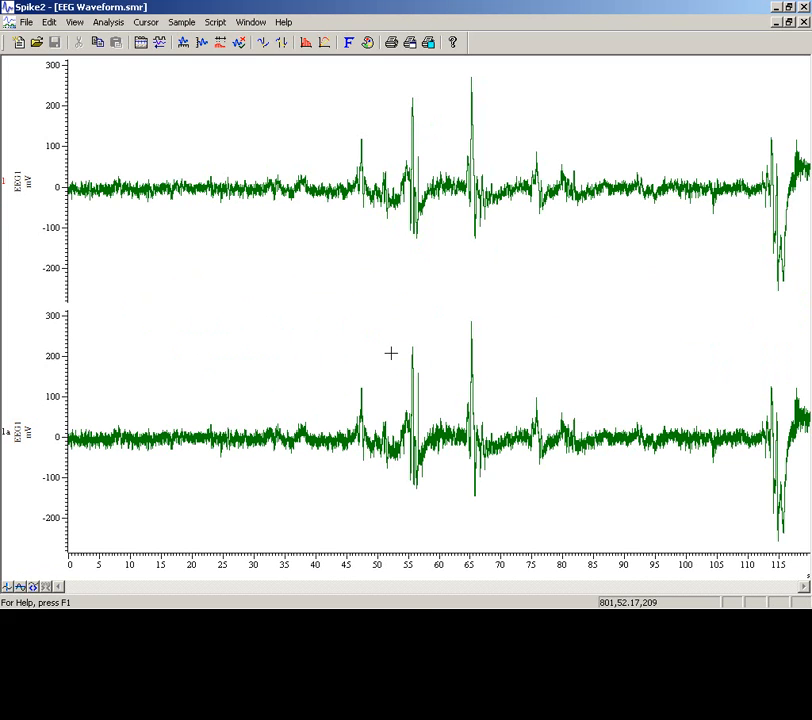
Apply a Down sample process using one point in 10 to the duplicate channel 1a EEG1
right_click(390, 388)
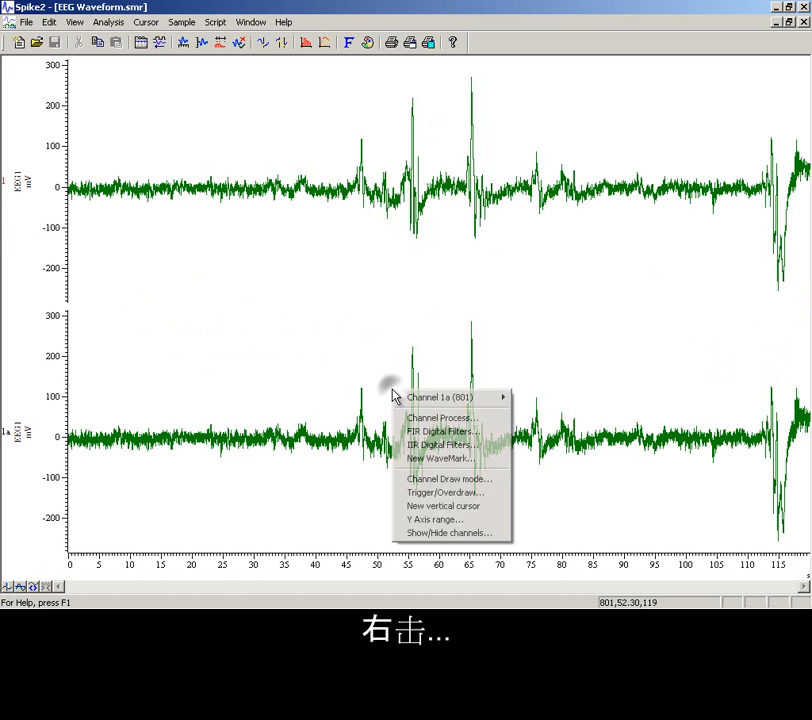
left_click(436, 420)
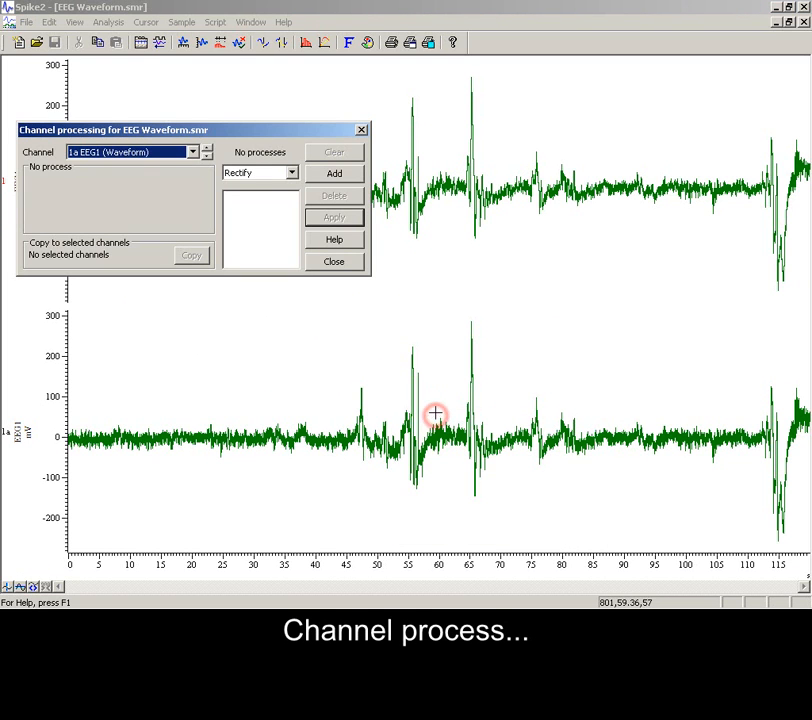
left_click(291, 174)
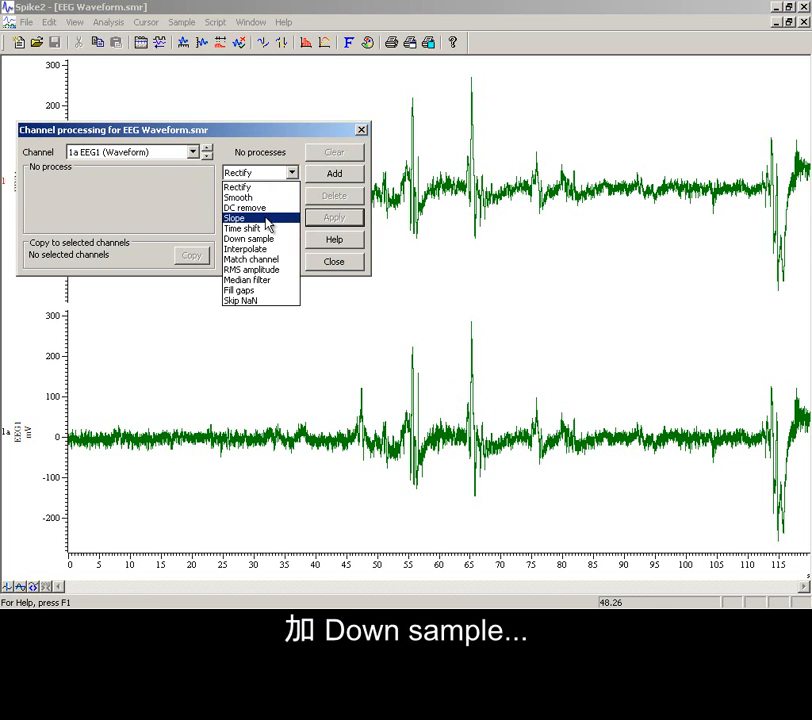
left_click(268, 239)
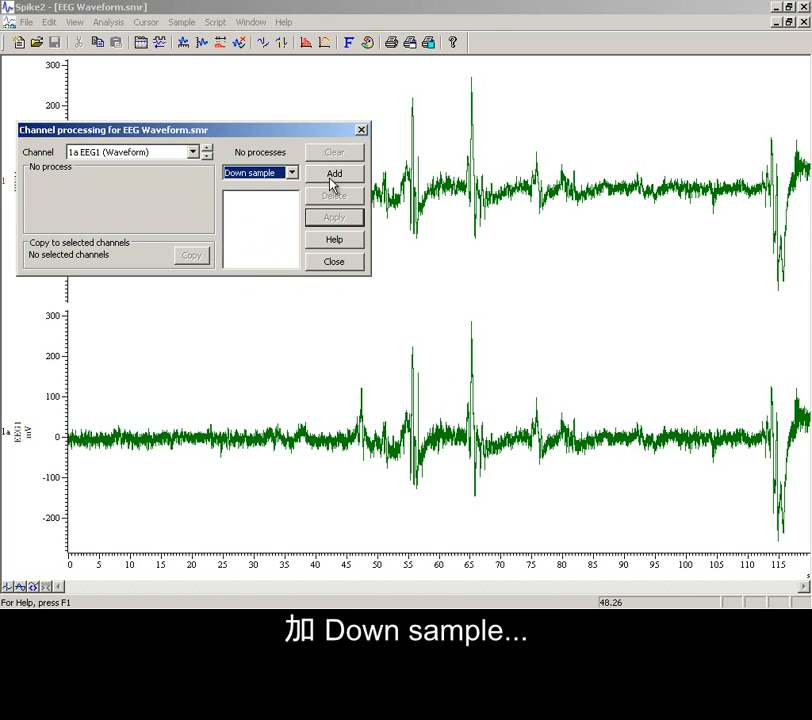
left_click(335, 175)
left_click(188, 181)
type("0")
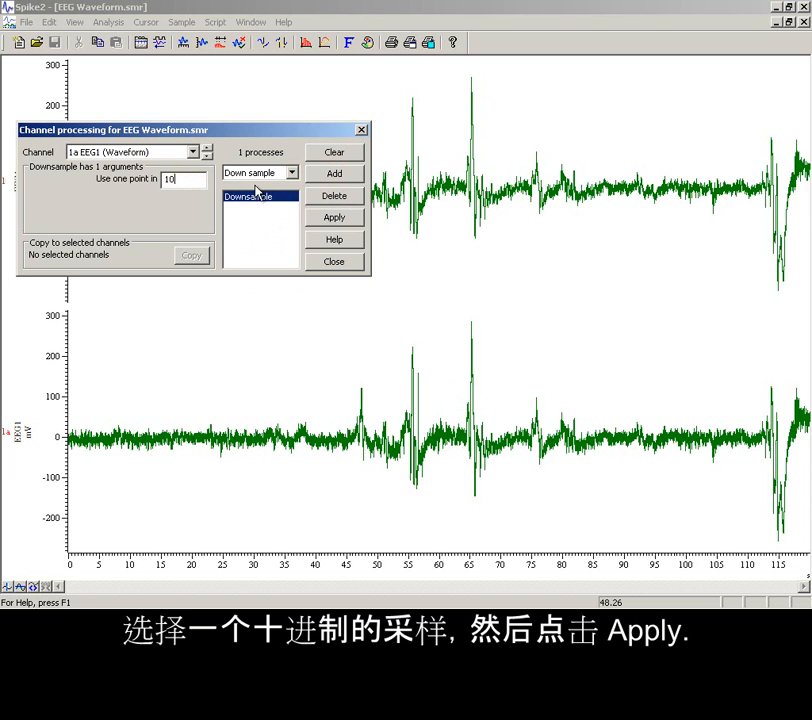
left_click(334, 218)
left_click(336, 263)
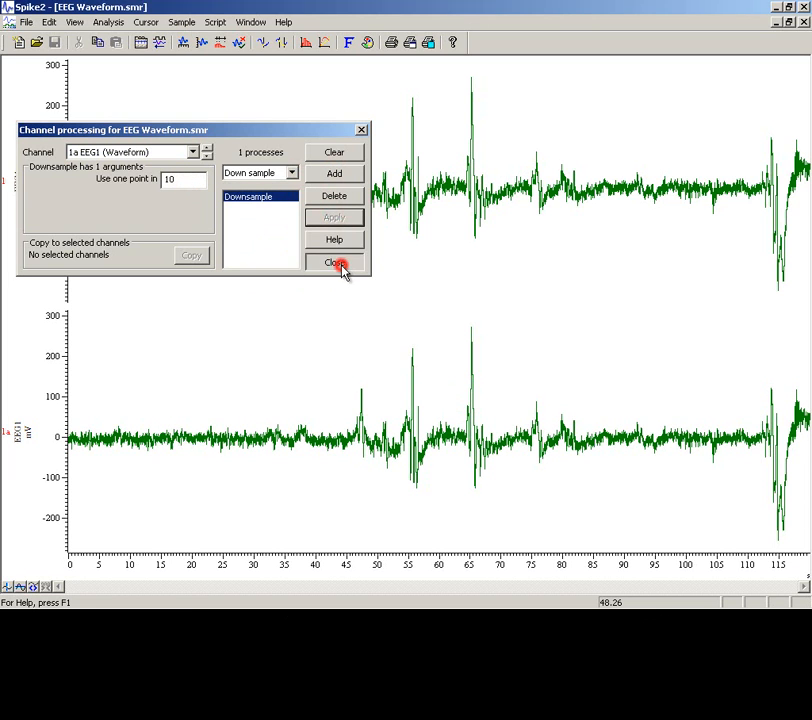
Set the draw mode of channel 1a to Sonogram with a Hanning window and a block size of 256
right_click(380, 400)
mouse_move(404, 407)
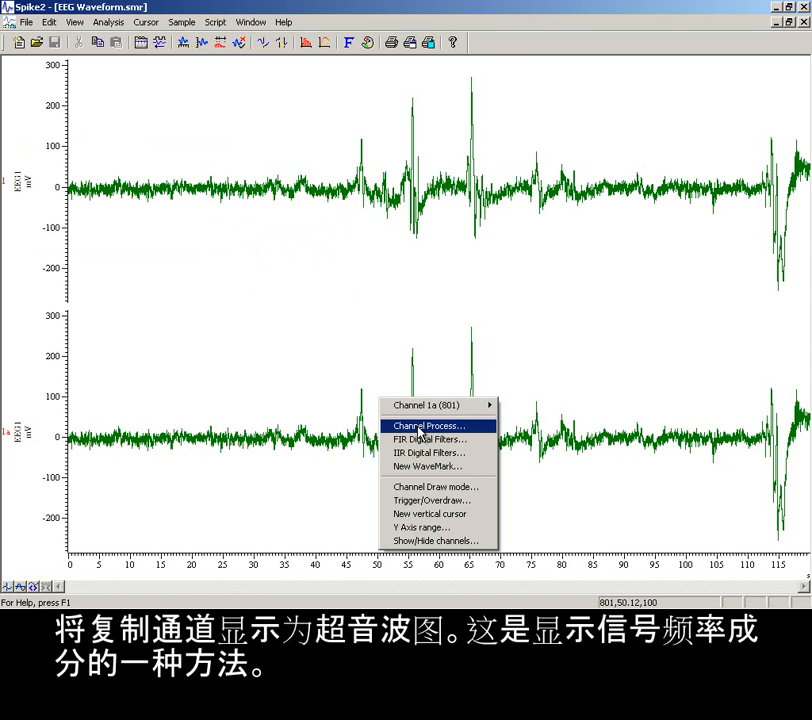
mouse_move(466, 413)
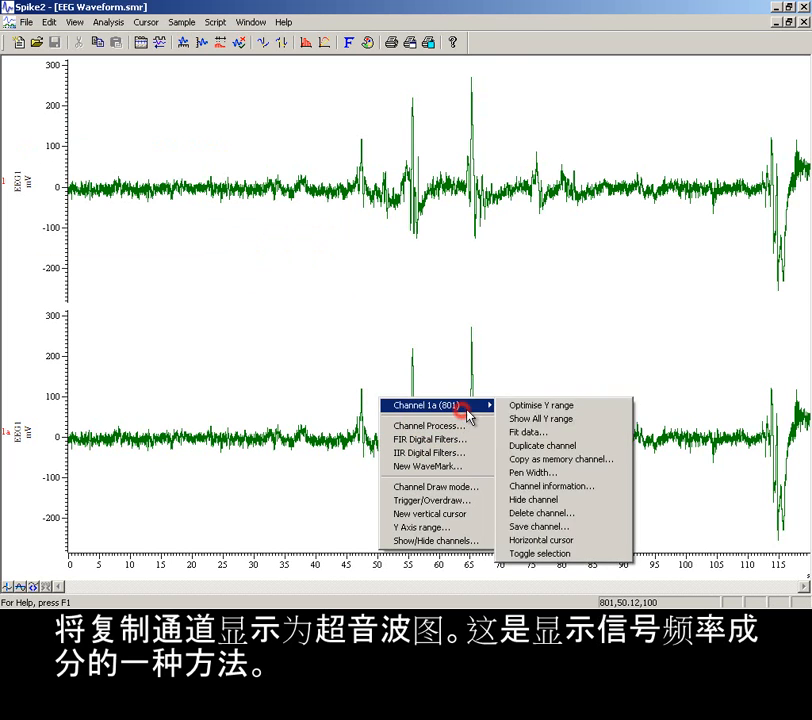
left_click(467, 490)
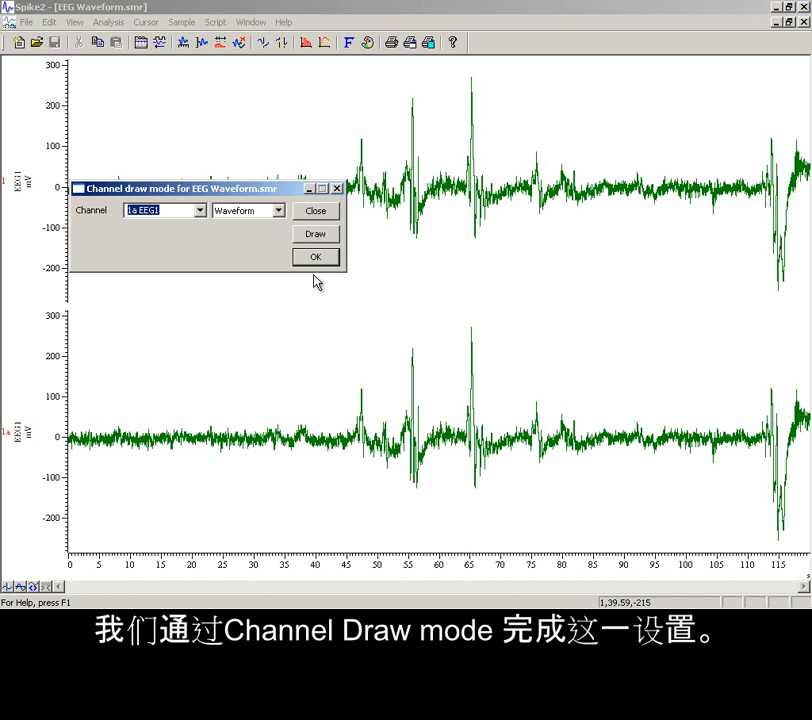
left_click(278, 211)
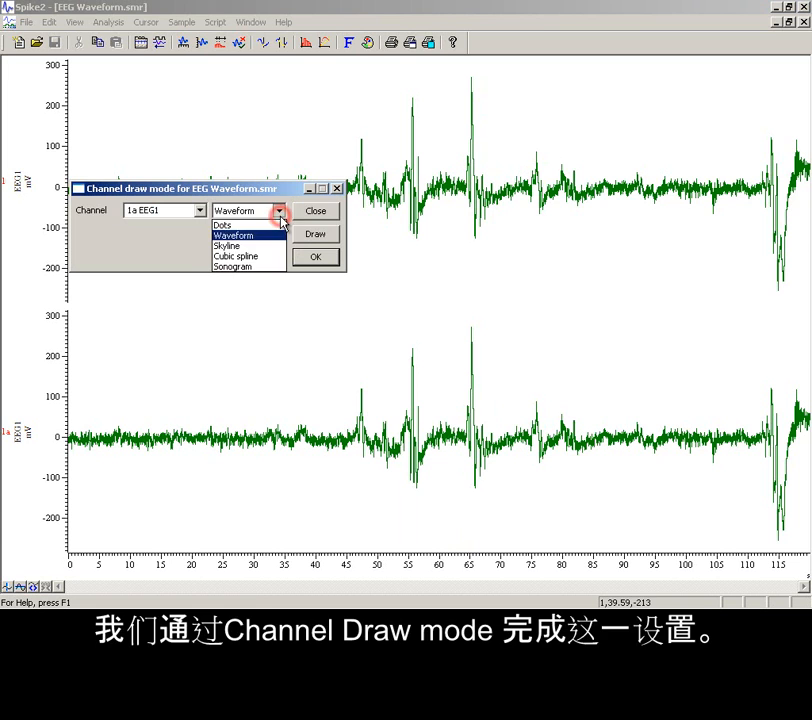
left_click(267, 267)
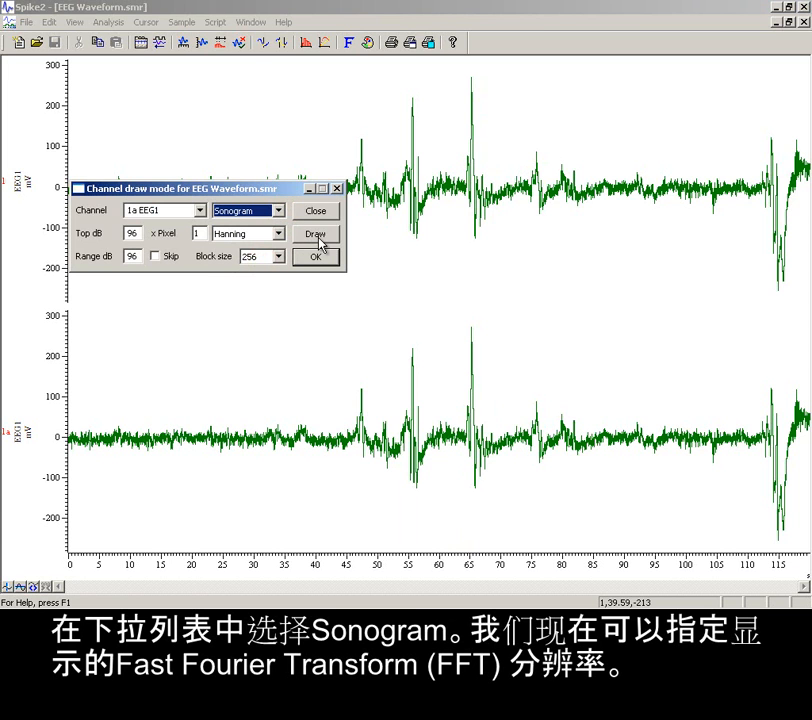
left_click(316, 234)
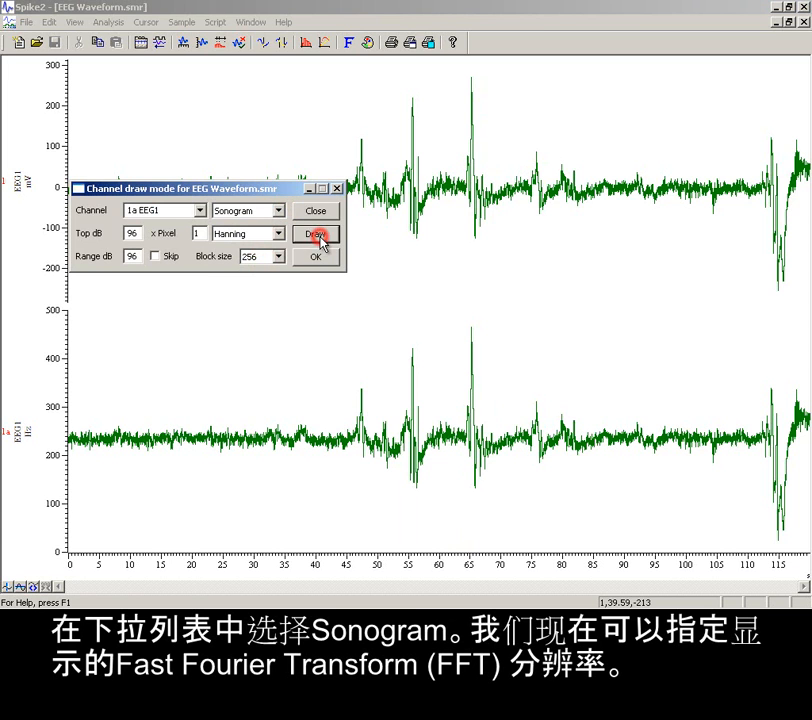
left_click(316, 258)
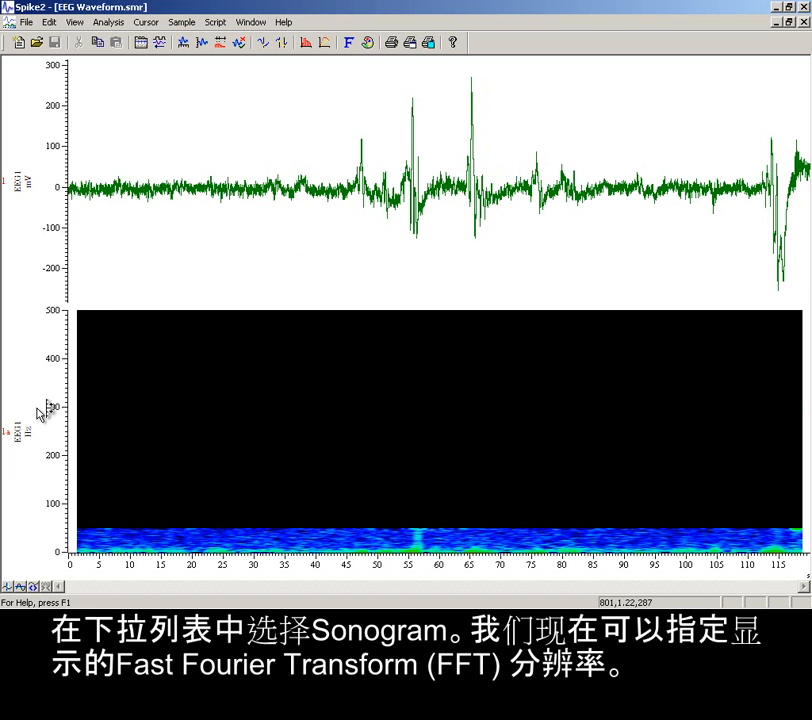
Optimise the Y range of the channel 1a sonogram and zoom the time axis to about 45 to 70 s
double_click(60, 406)
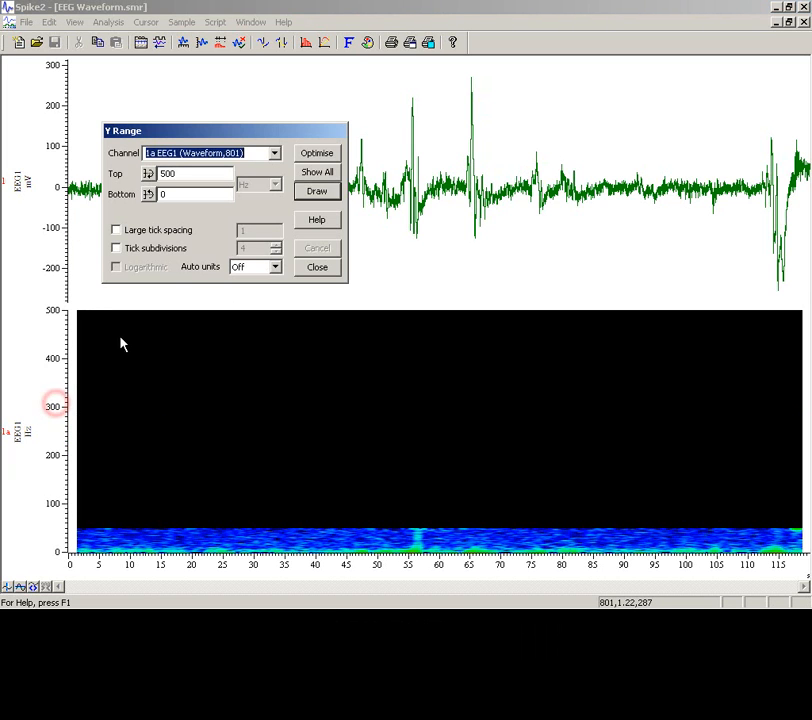
left_click(323, 158)
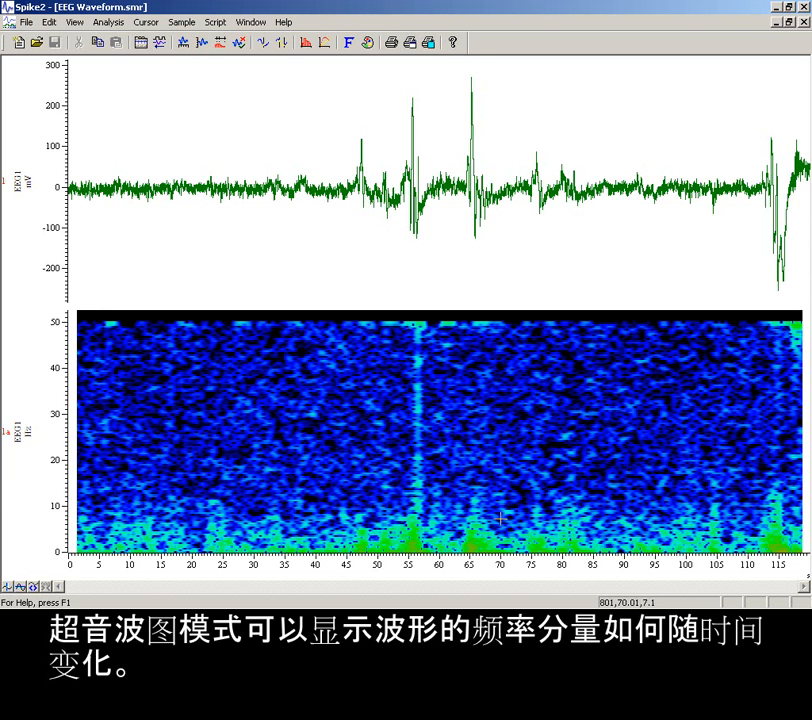
left_click_drag(348, 150, 498, 150)
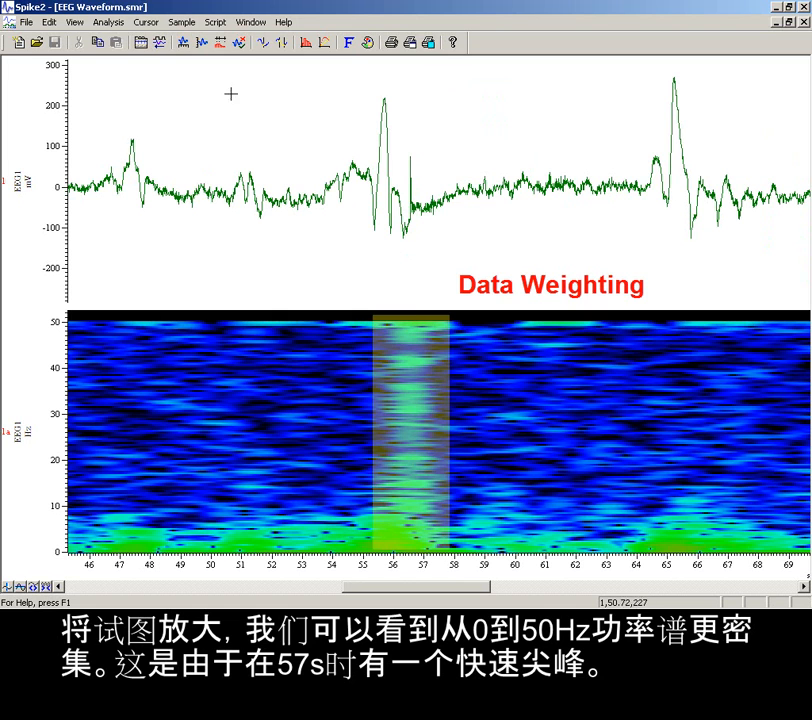
Create a new virtual channel and move its settings dialog clear of the screen edge
left_click(107, 23)
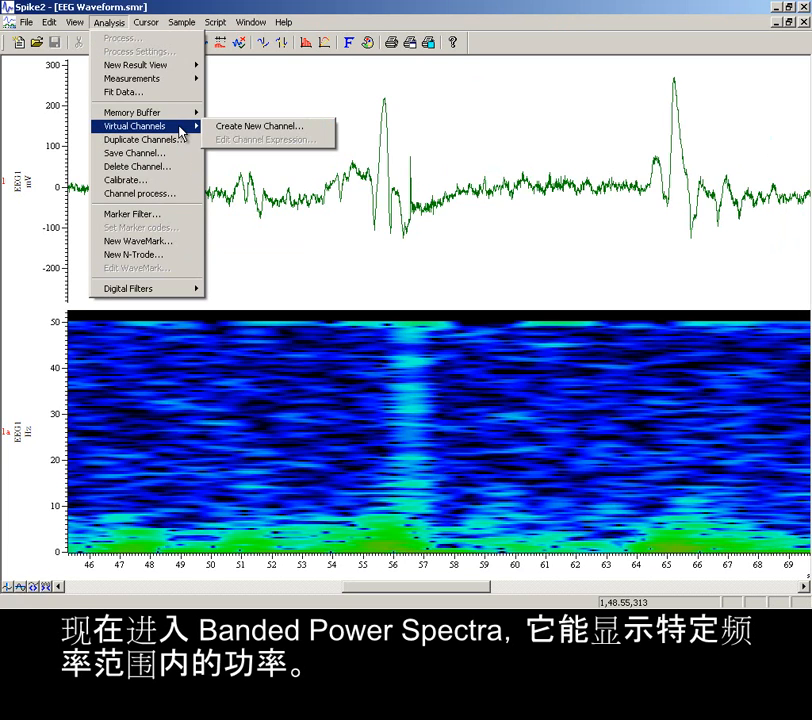
left_click(224, 126)
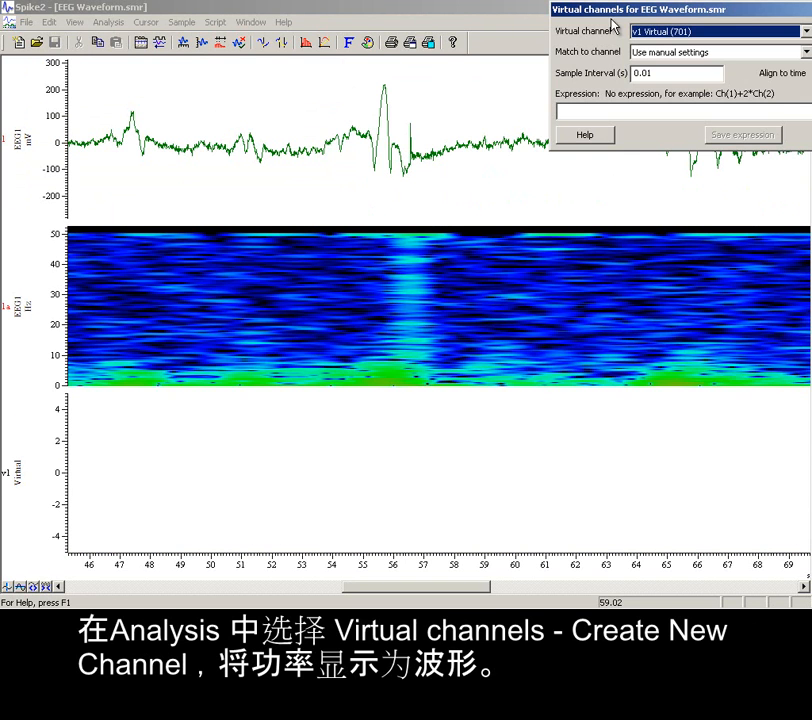
left_click_drag(643, 13, 481, 177)
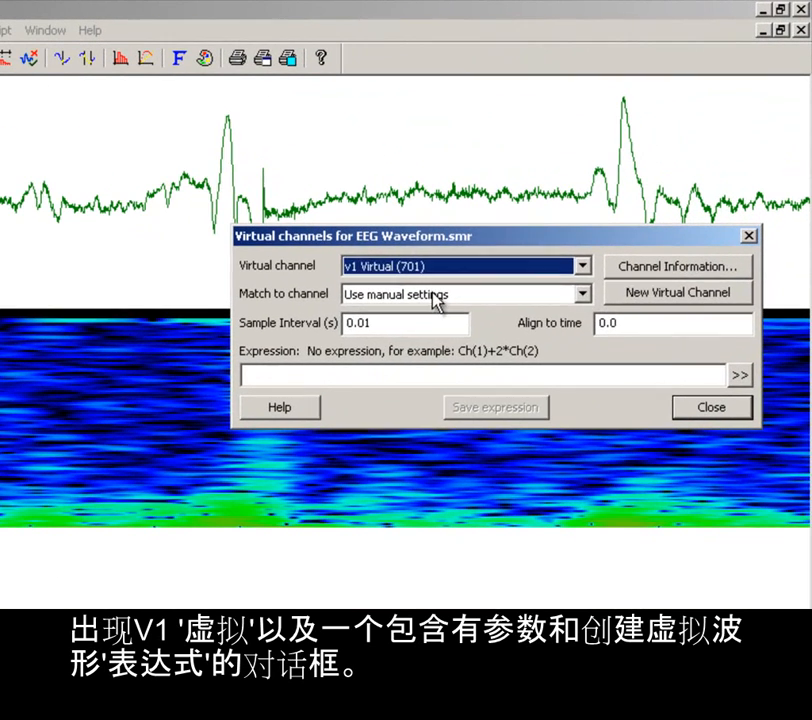
Keep manual settings for the virtual channel v1 and set its sample interval to 1/4 s
left_click(534, 217)
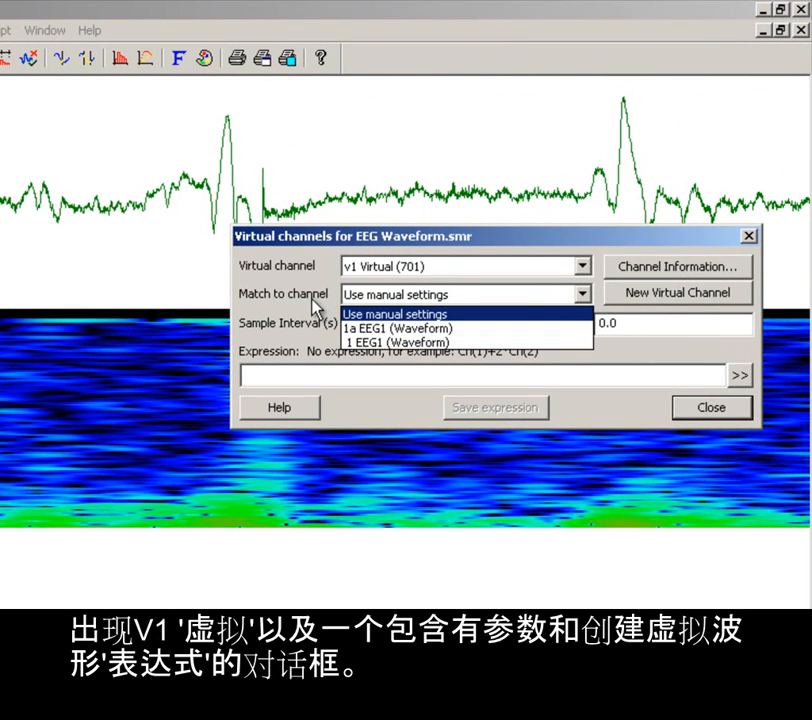
left_click(345, 313)
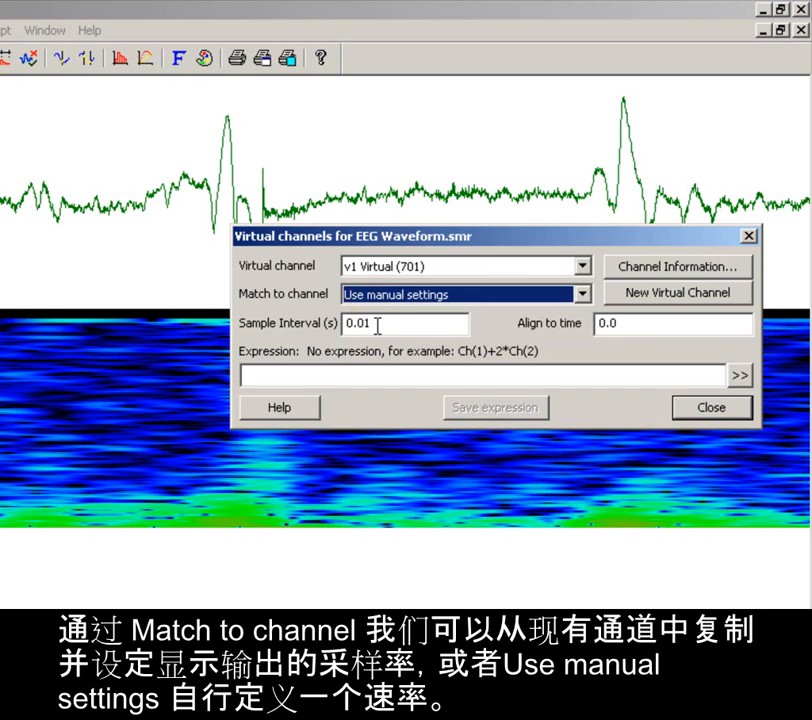
left_click(380, 325)
left_click_drag(380, 325, 323, 339)
type("1/4")
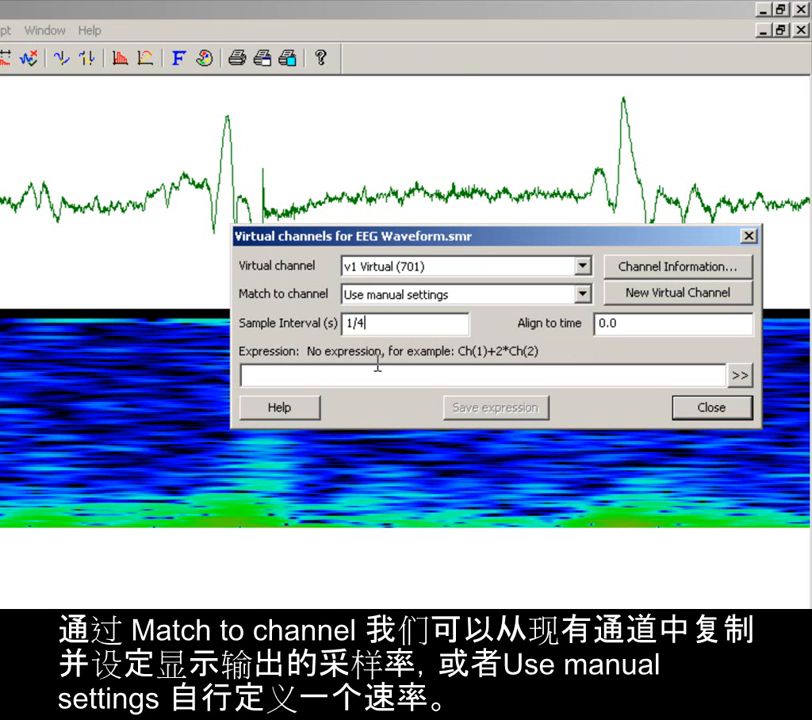
Start a Power in band expression for virtual channel v1 with channel 1 EEG1 as its input waveform
left_click(360, 374)
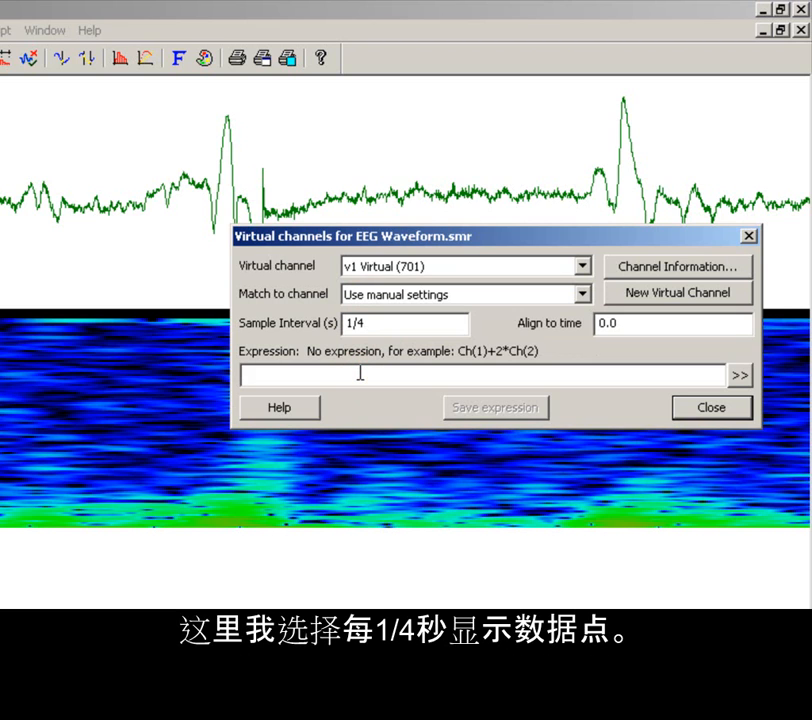
left_click(739, 376)
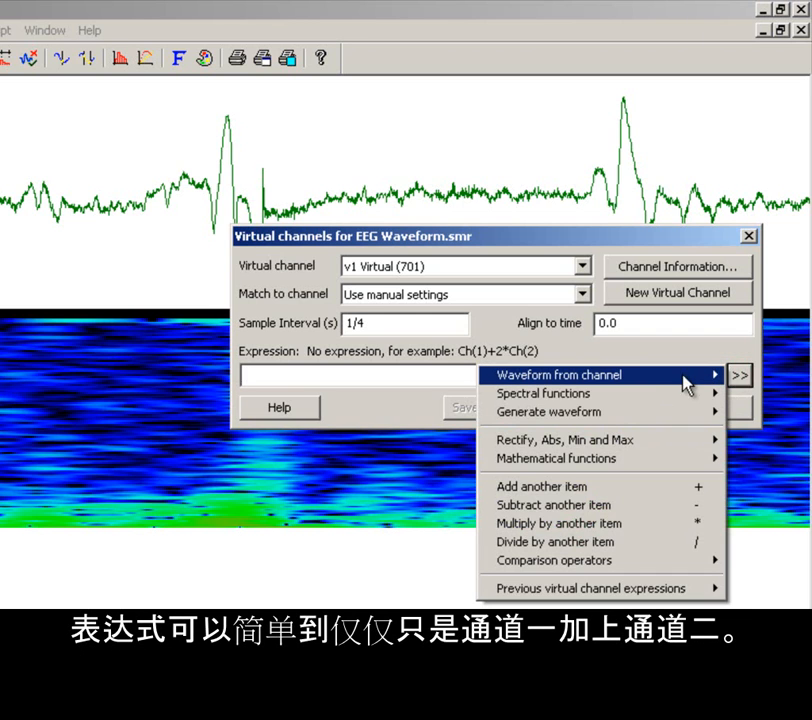
mouse_move(640, 402)
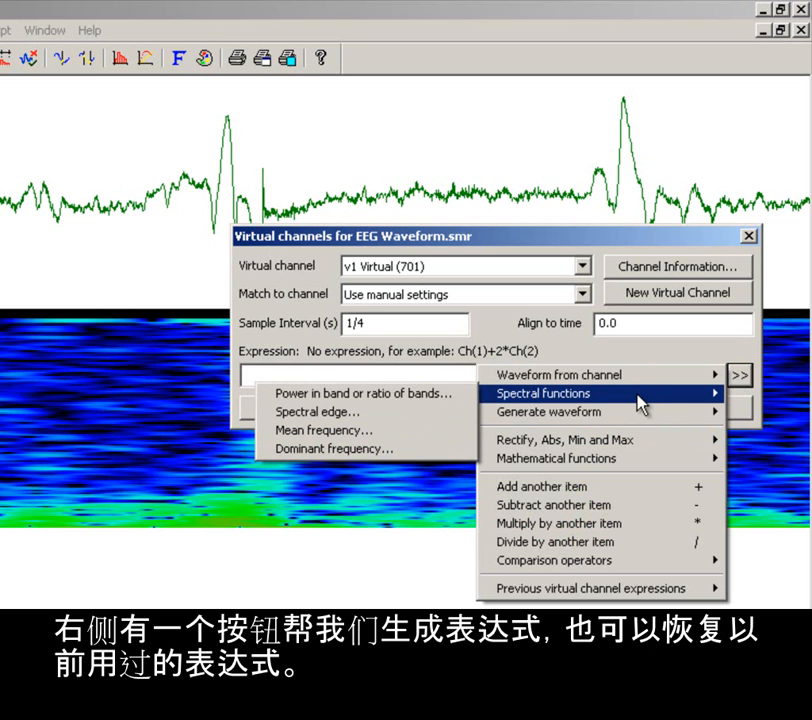
left_click(451, 397)
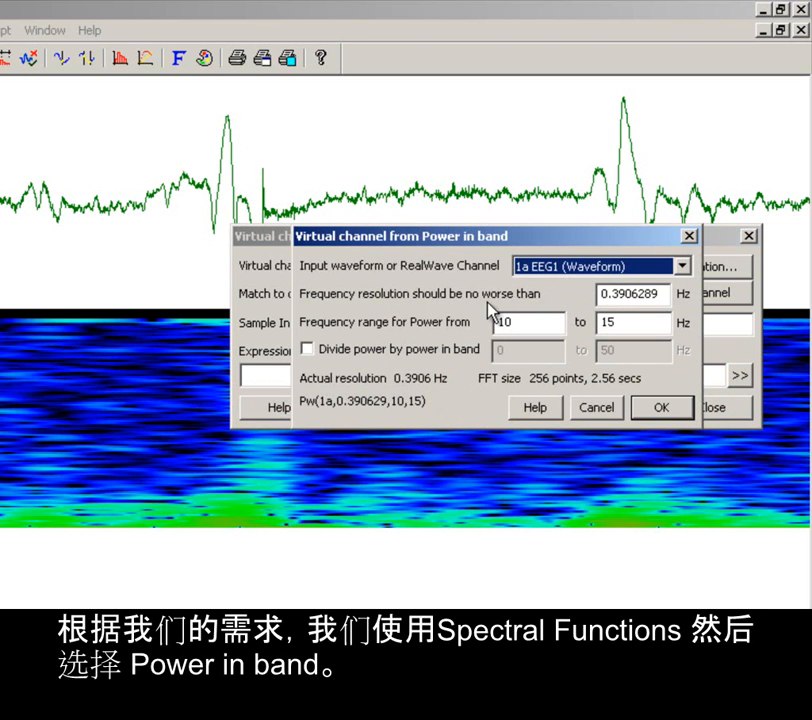
left_click(555, 268)
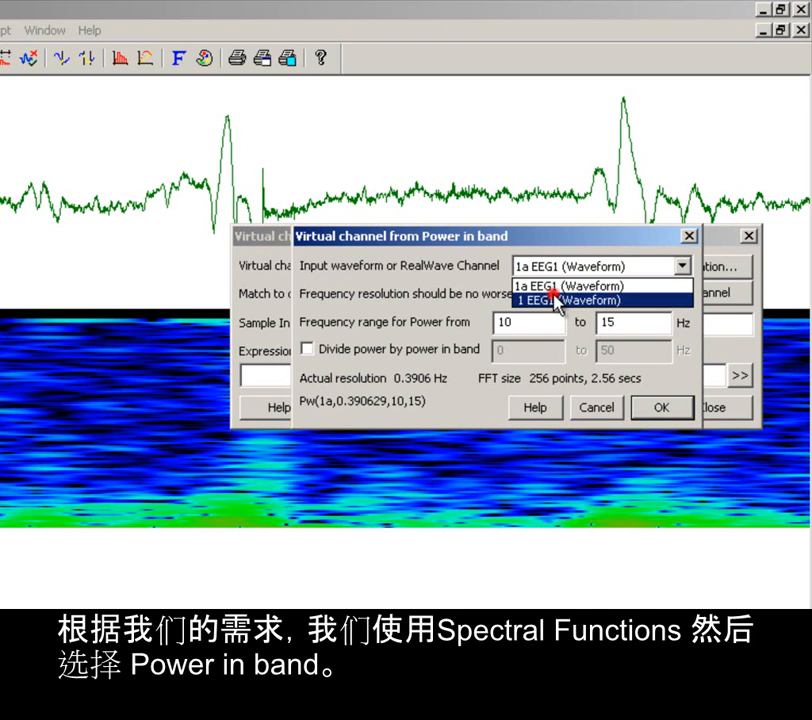
left_click(555, 300)
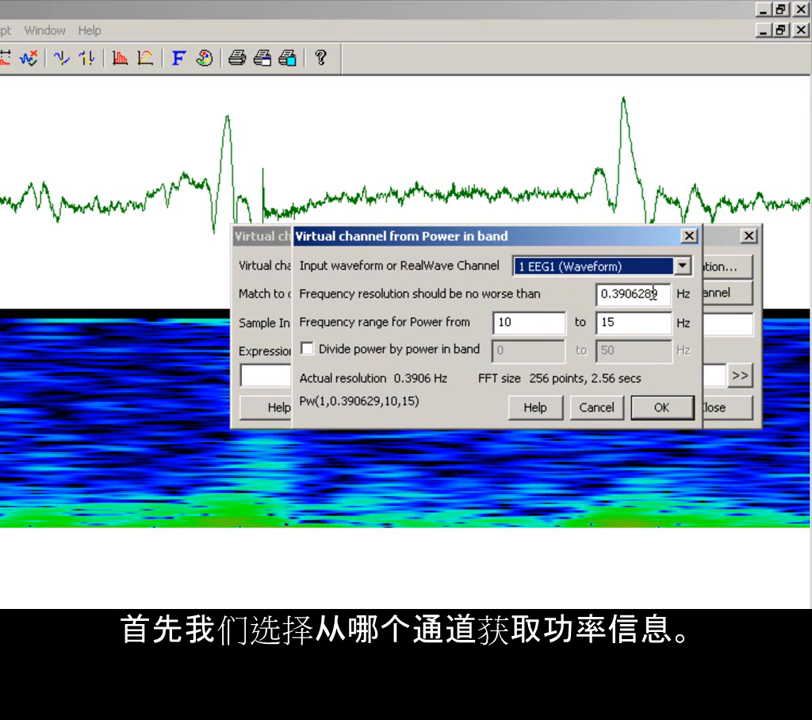
Set the power frequency range to 0 to 8 Hz without dividing by another band, and apply the expression to v1
left_click_drag(661, 293, 500, 322)
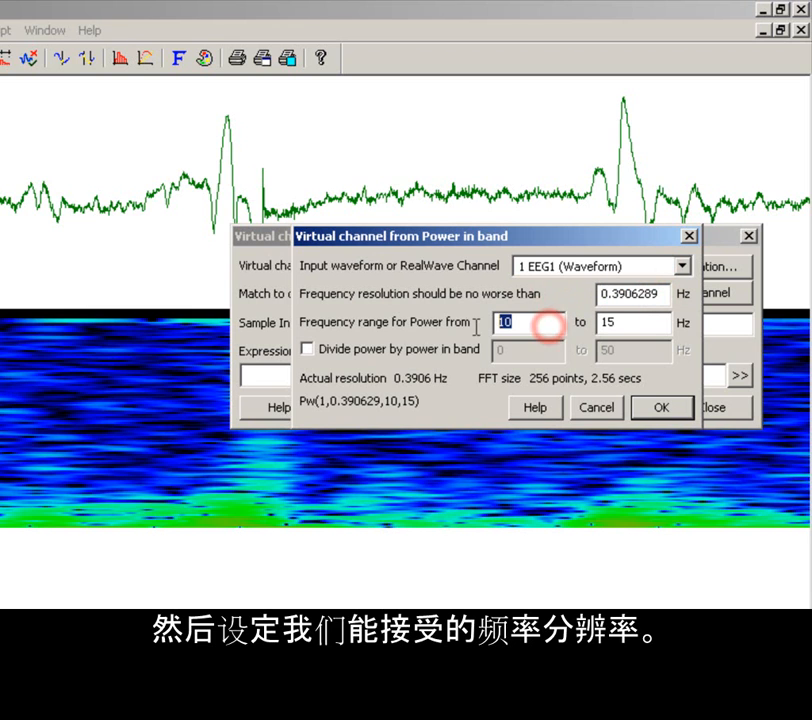
type("0")
double_click(630, 323)
type("8")
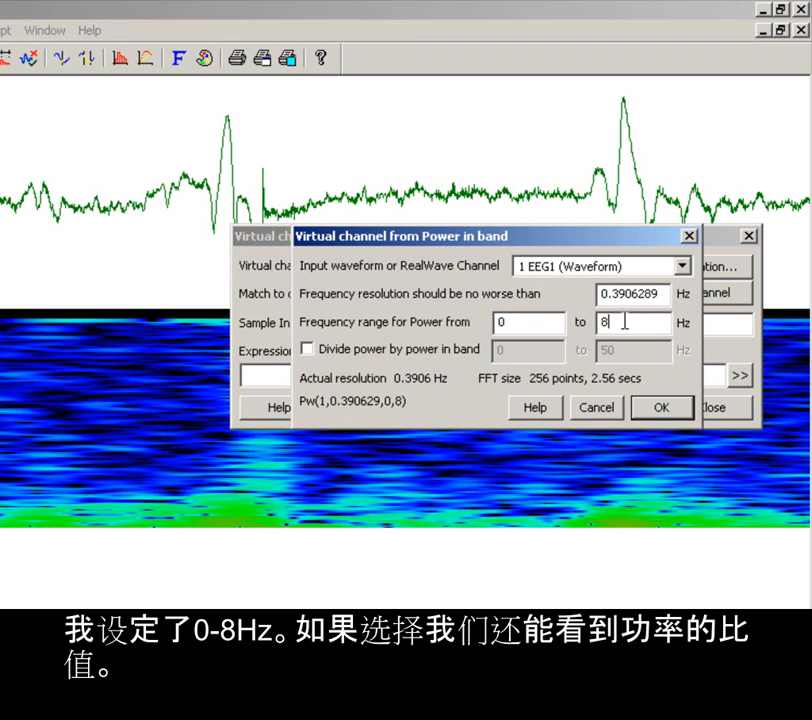
left_click(308, 347)
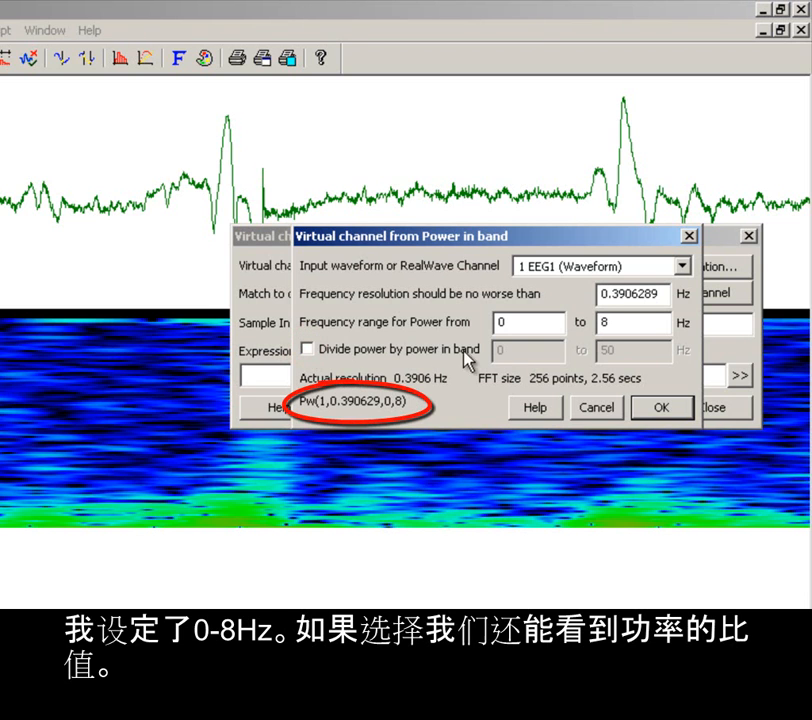
left_click(657, 410)
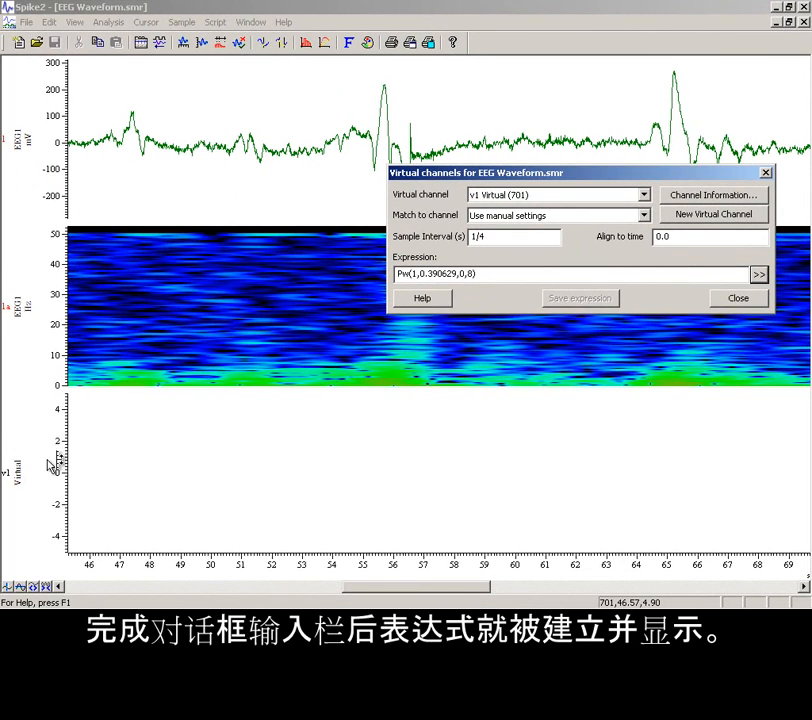
Optimise the Y range of virtual channel v1 and widen the visible time range to about 32 to 83 s
double_click(60, 441)
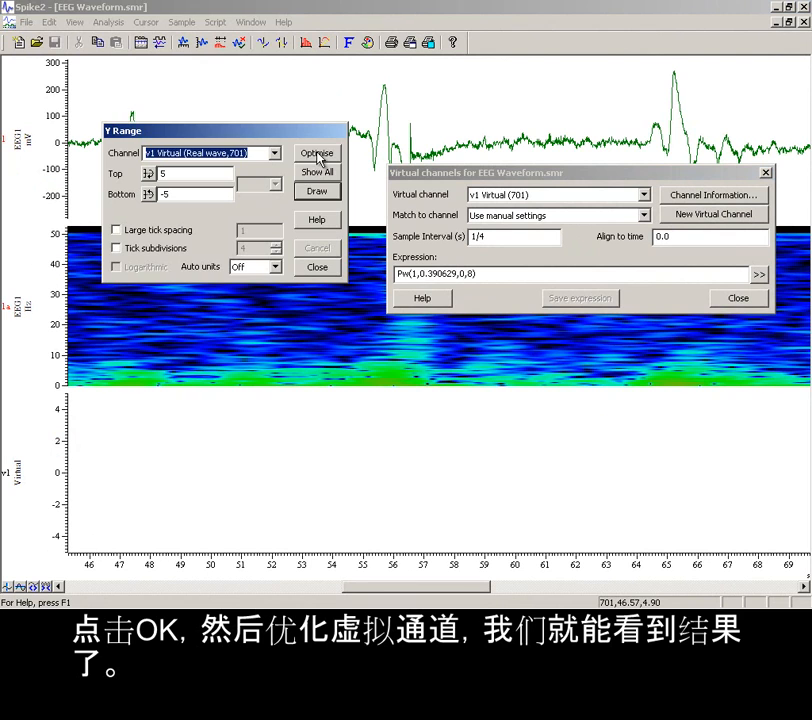
left_click(317, 155)
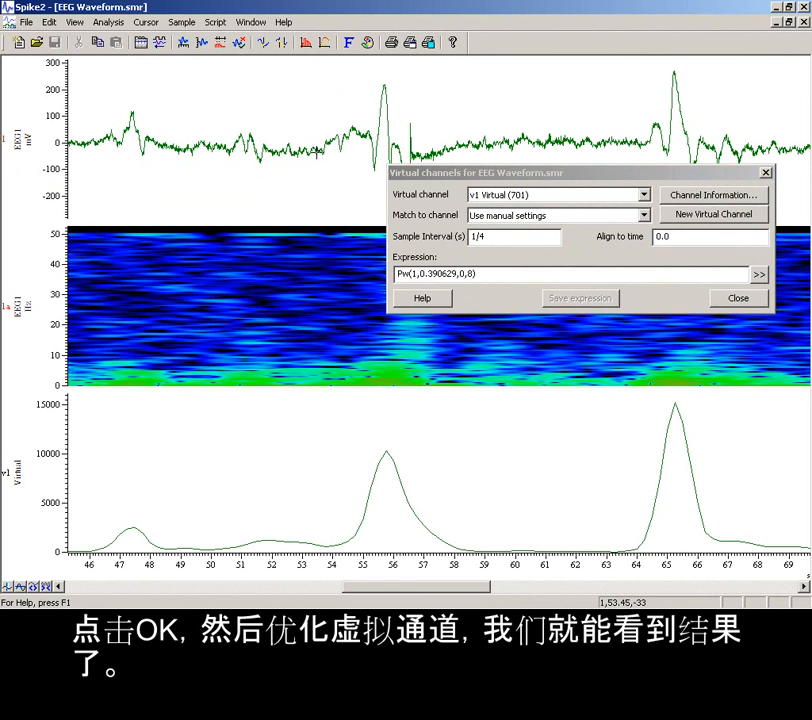
left_click(737, 300)
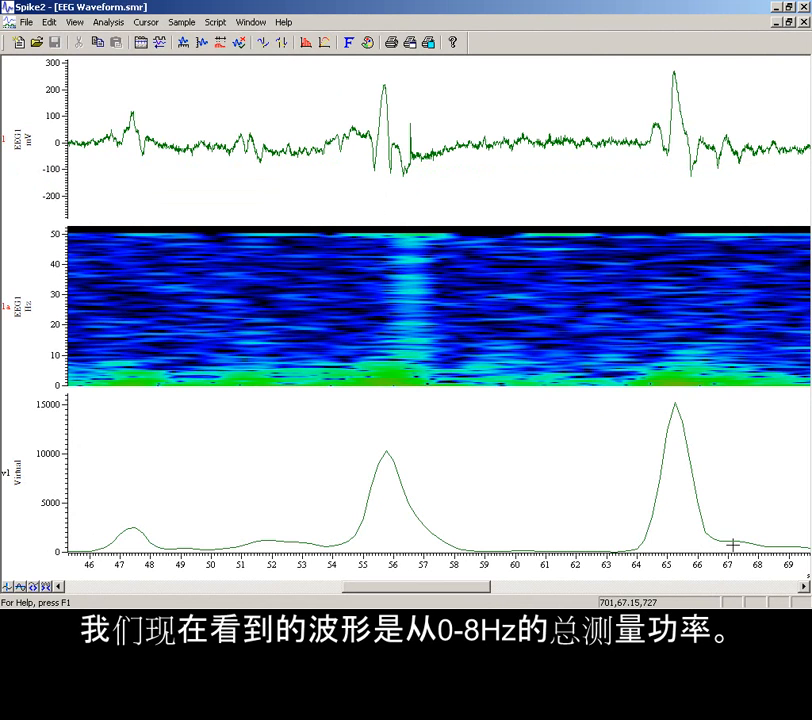
mouse_move(755, 568)
left_mouse_down()
mouse_move(701, 566)
mouse_move(680, 580)
mouse_move(590, 587)
mouse_move(592, 577)
left_mouse_up()
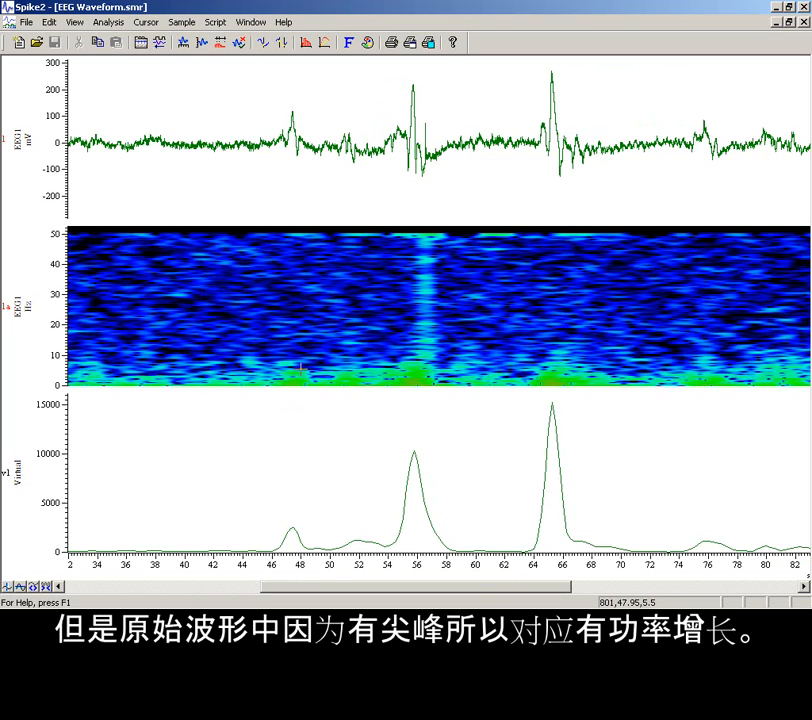
Display the script bar and run the FFT about cursor script
right_click(503, 52)
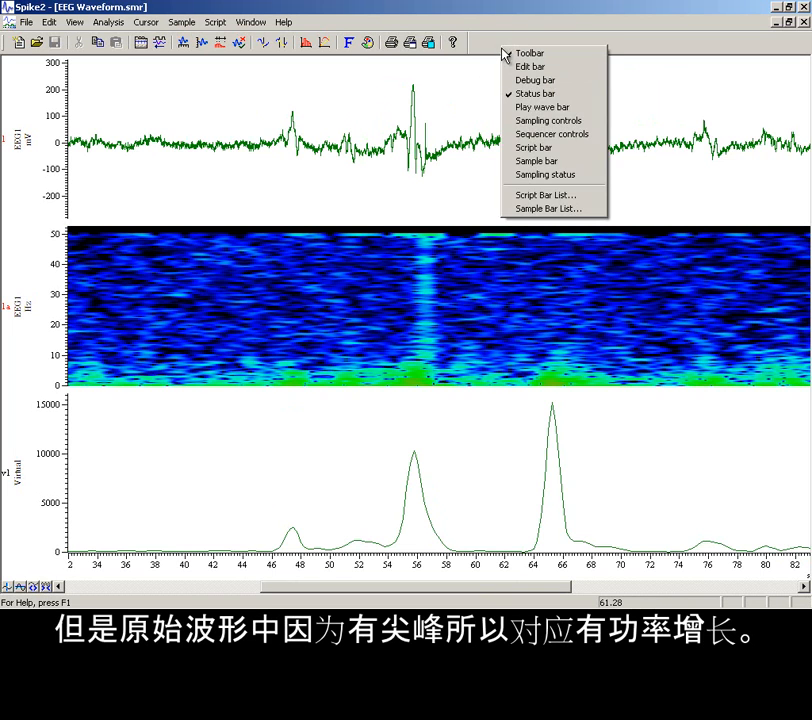
left_click(527, 149)
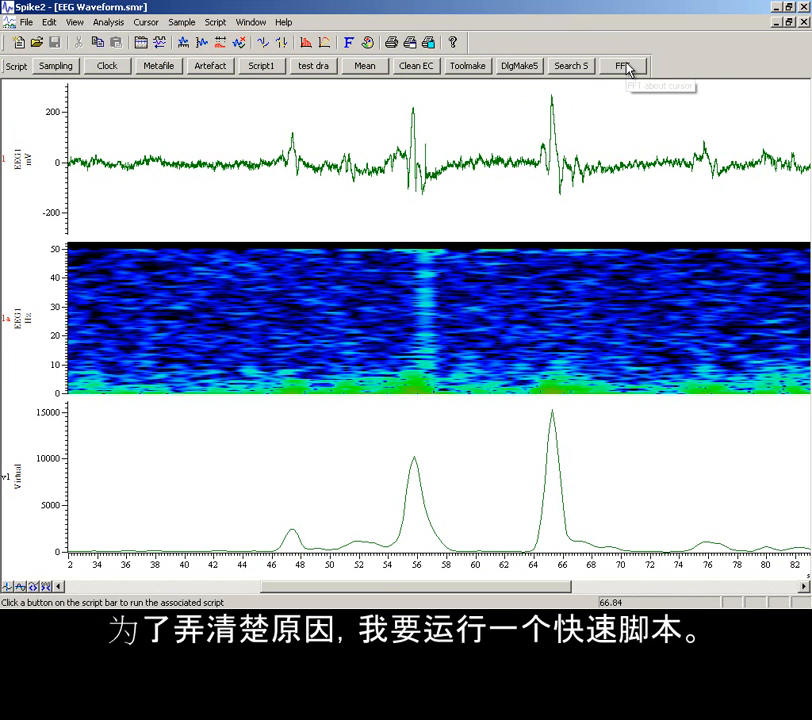
left_click(625, 66)
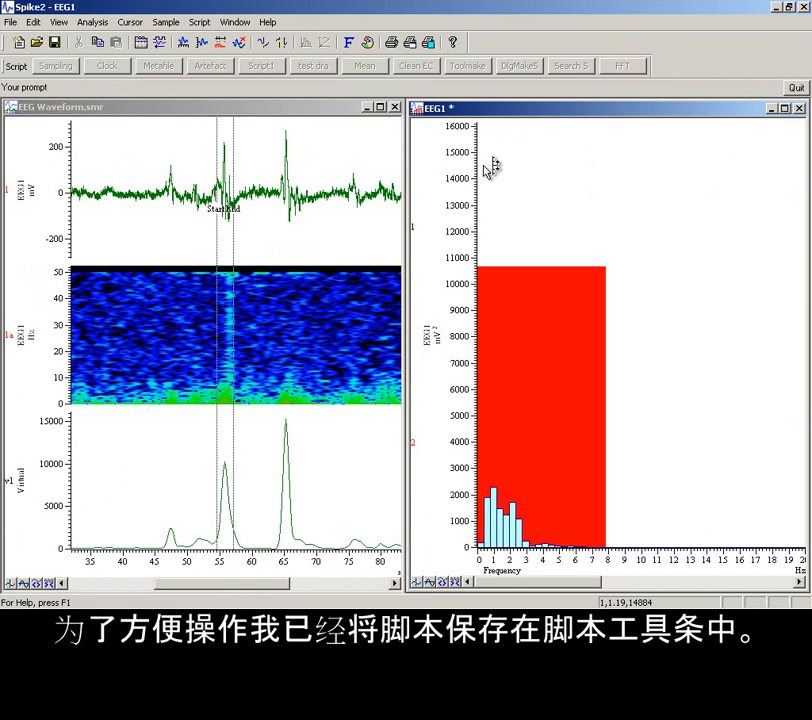
Move the FFT analysis window's Start cursor to about 46 s and on to about 64 s to compare the spectra
left_click_drag(216, 267, 161, 280)
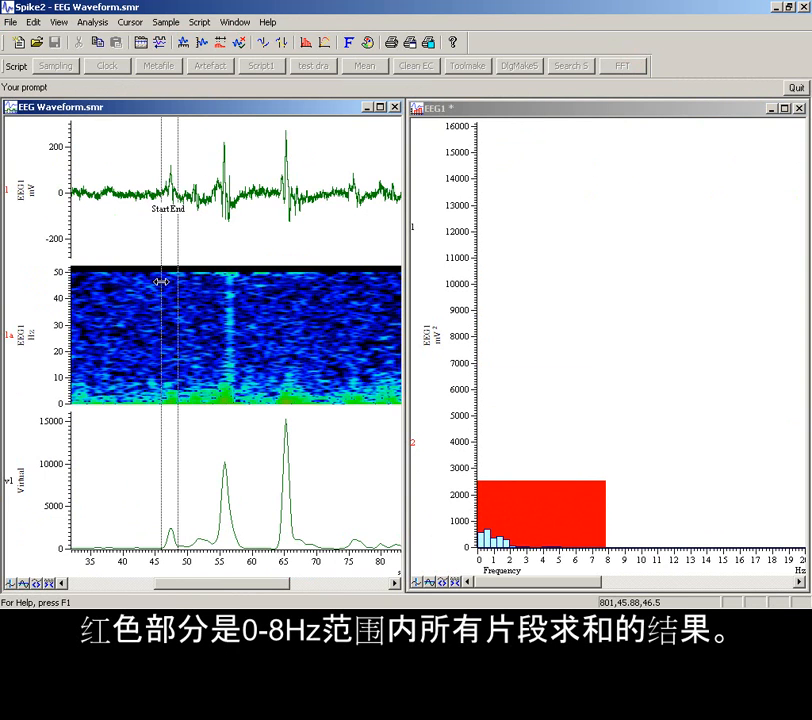
left_click_drag(161, 282, 276, 317)
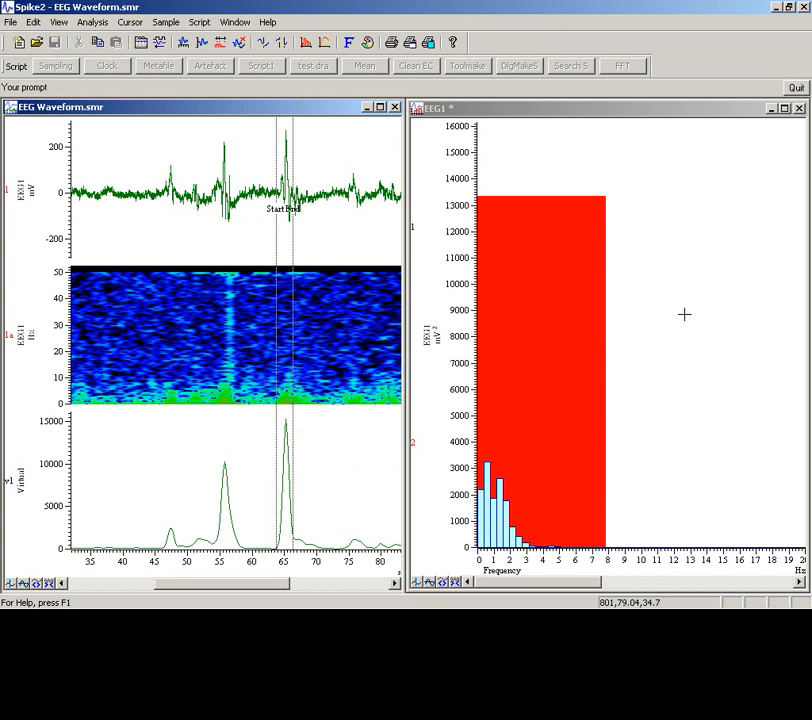
Examine the power spectrum around the 8 Hz boundary, zoomed to about 6 to 10.5 Hz with a logarithmic Y axis
left_click_drag(578, 443, 648, 442)
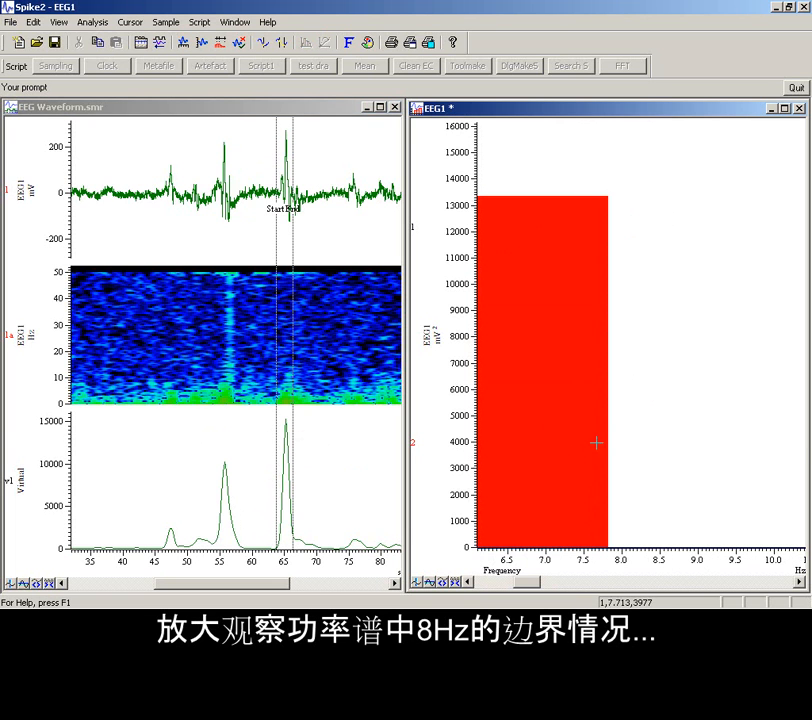
double_click(462, 438)
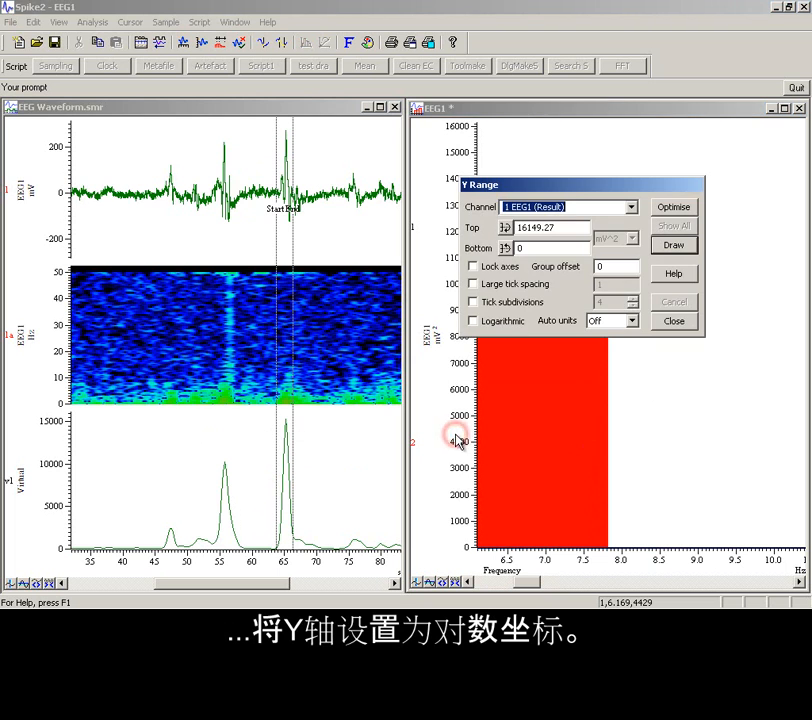
left_click(474, 321)
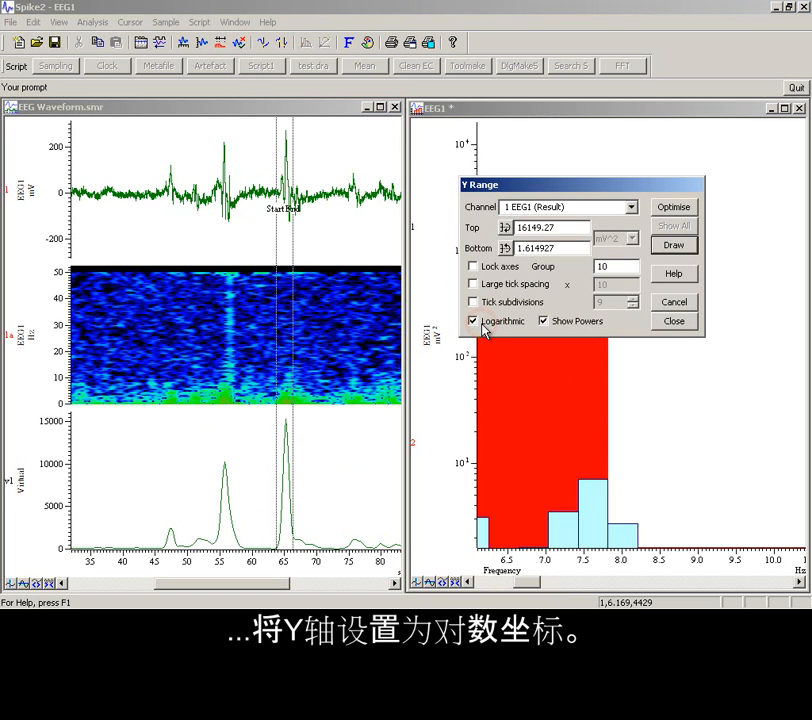
left_click(674, 324)
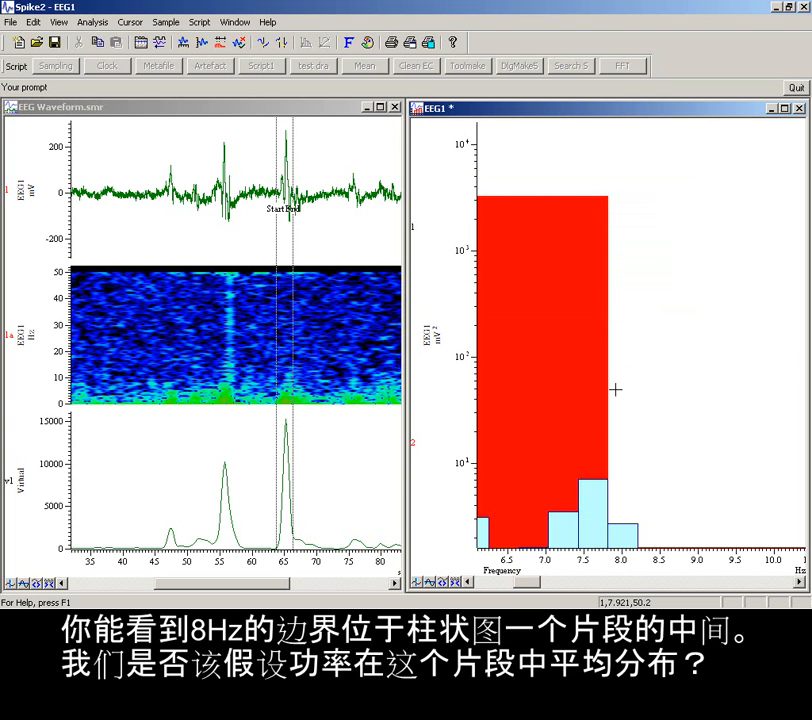
left_click_drag(622, 498, 622, 498)
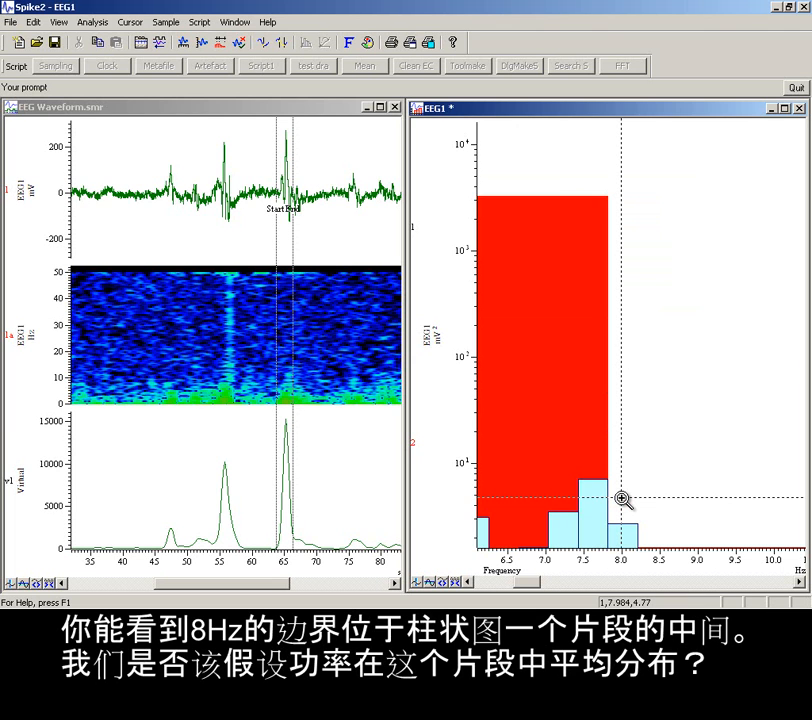
left_click_drag(622, 498, 621, 498)
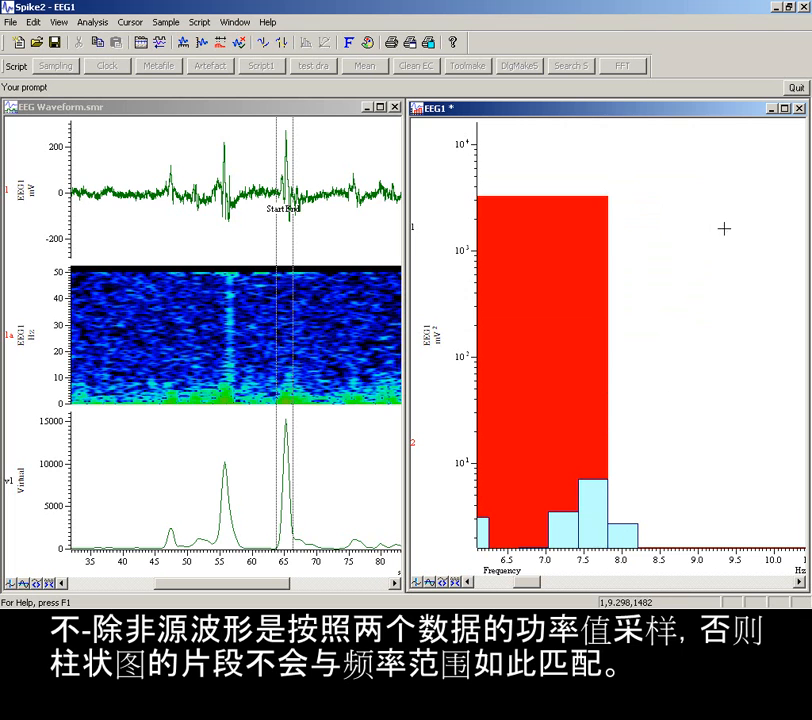
Quit the FFT script, close its power spectrum result, and maximise the EEG Waveform.smr view
left_click(797, 88)
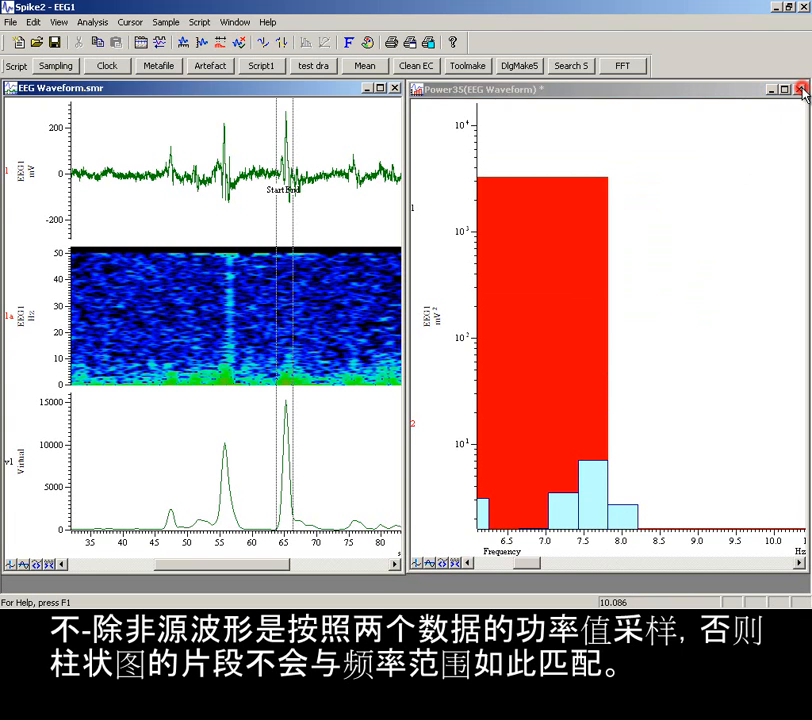
left_click(800, 89)
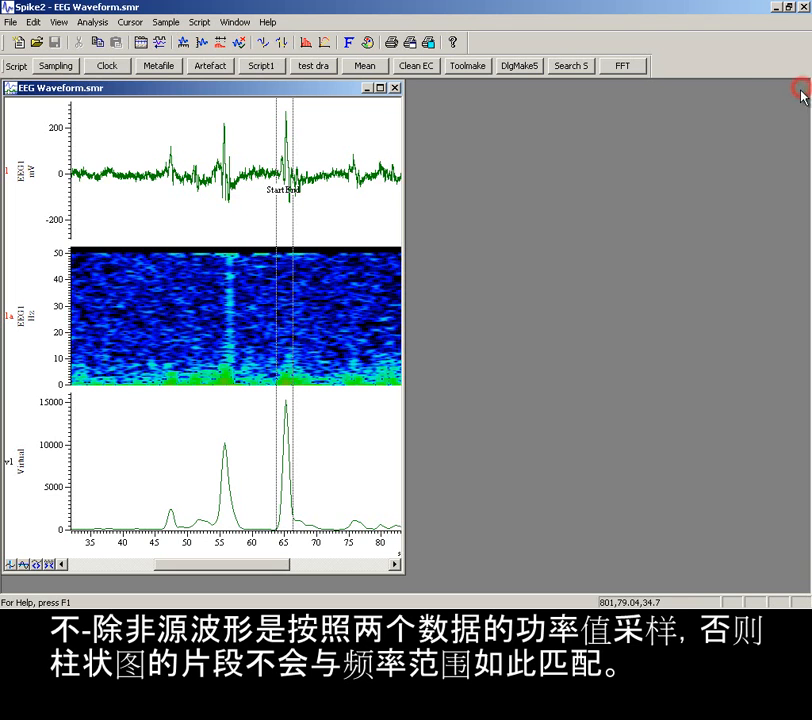
left_click(380, 89)
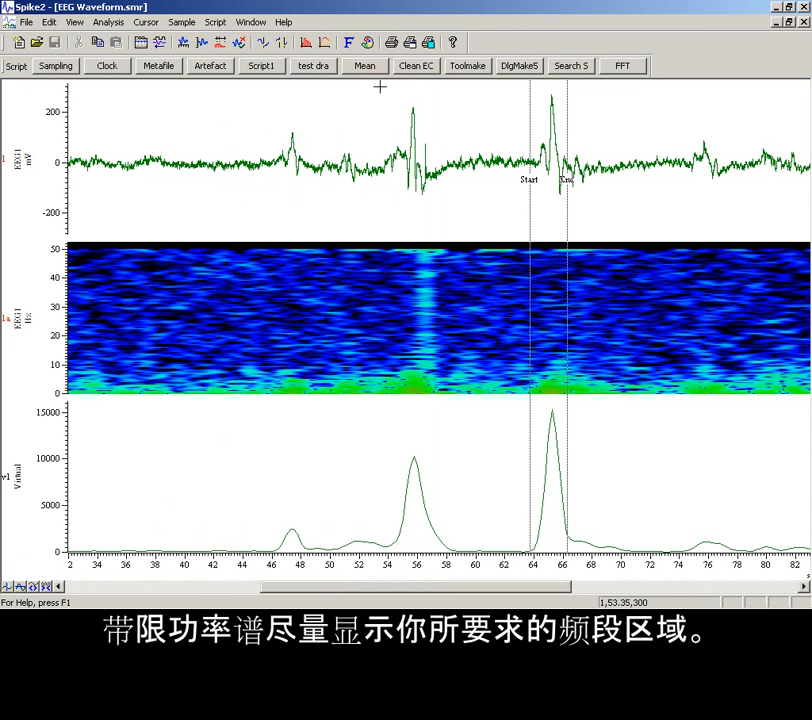
Move the Start cursor to about 40 s and the End cursor to about 78.5 s
left_click_drag(530, 216, 186, 238)
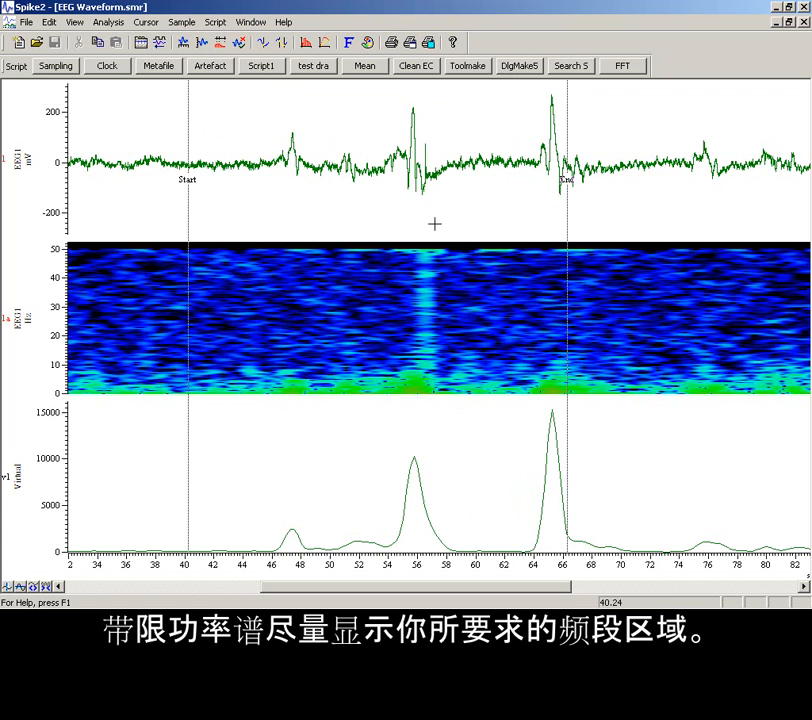
left_click_drag(568, 213, 745, 210)
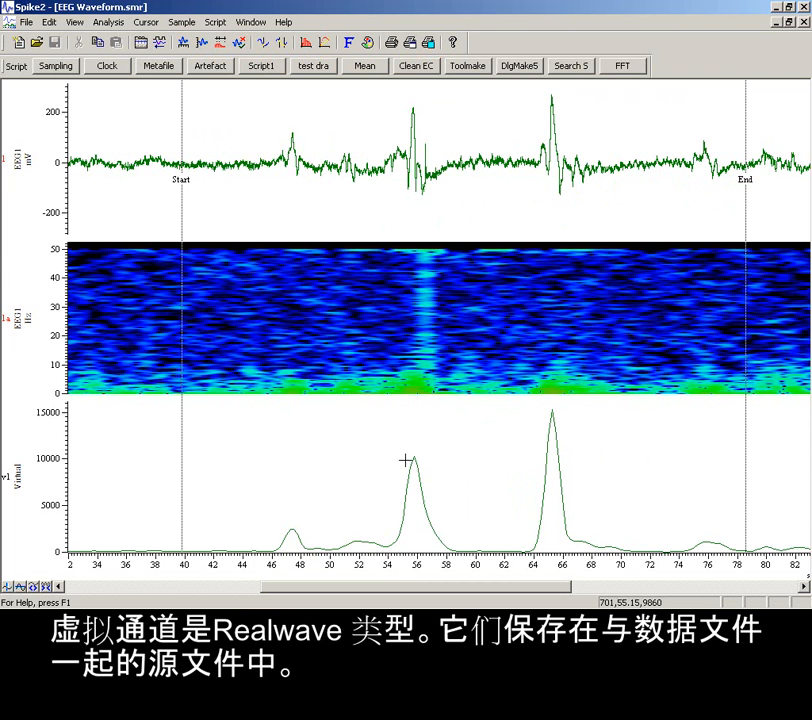
Create a new memory buffer of type Event- and open its data import settings
left_click(108, 25)
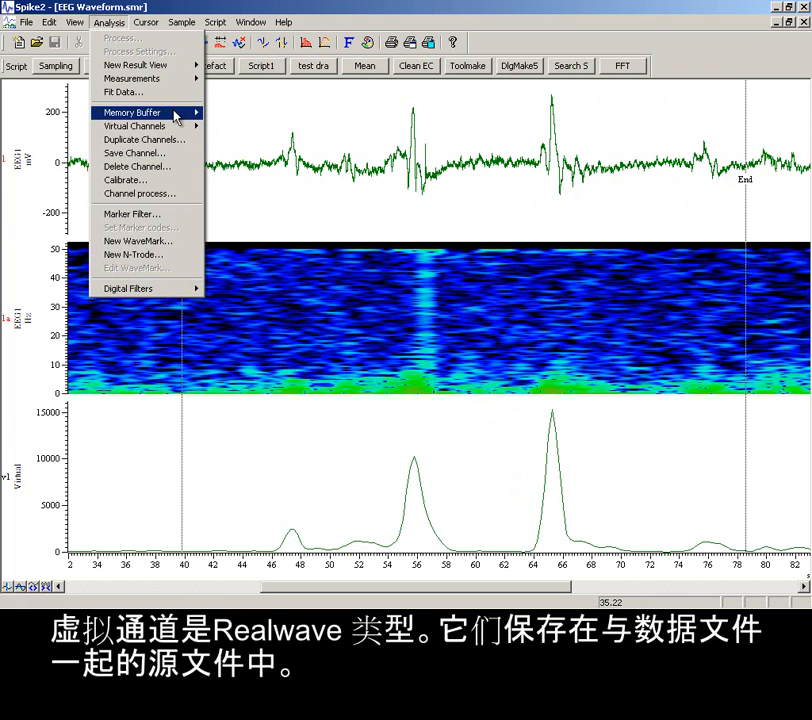
mouse_move(175, 113)
left_click(231, 114)
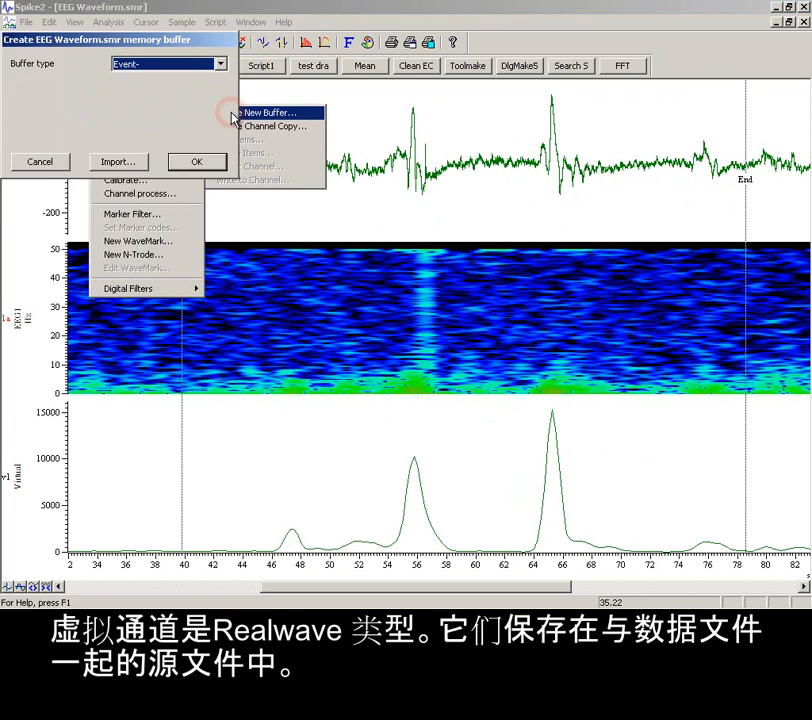
left_click(168, 66)
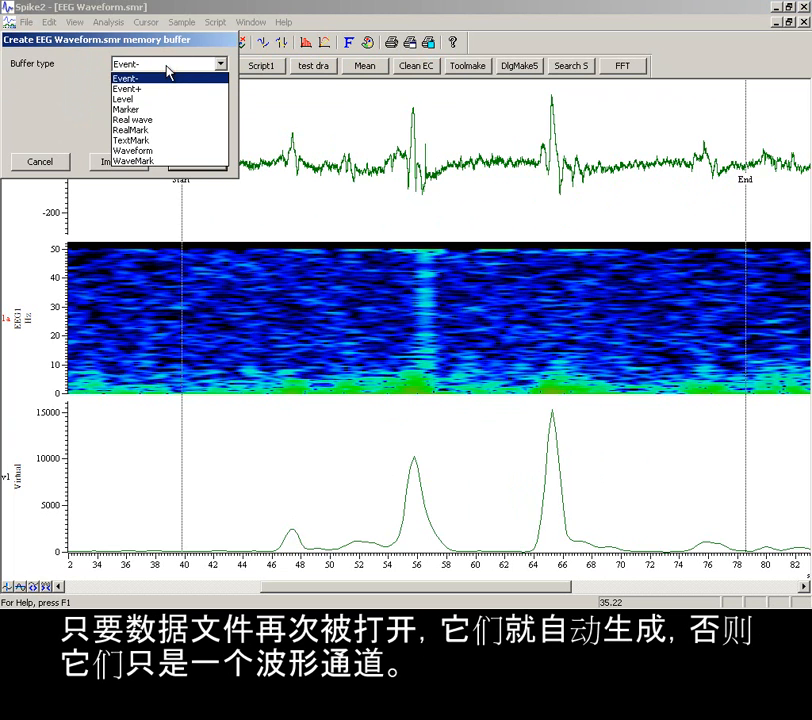
left_click(167, 66)
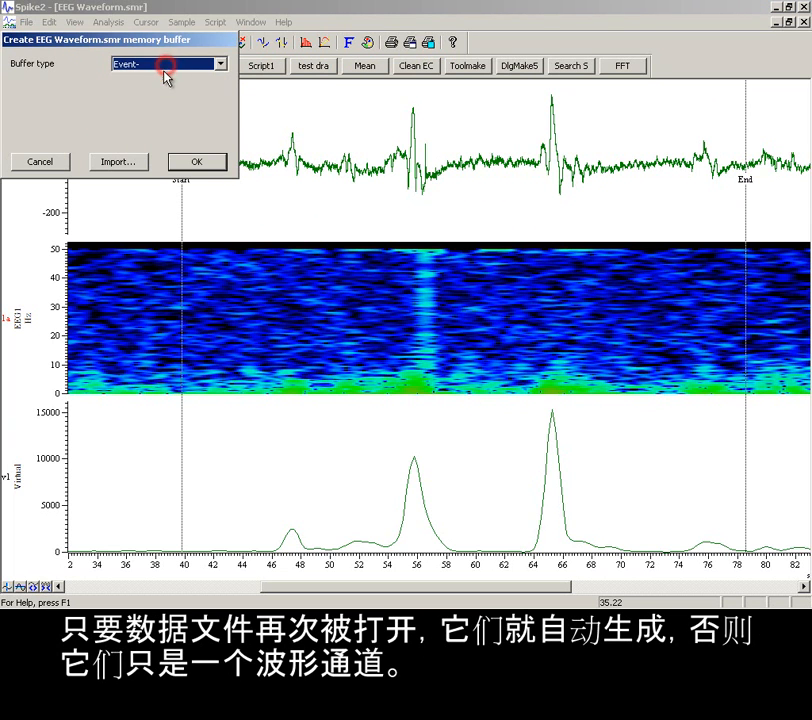
left_click(122, 162)
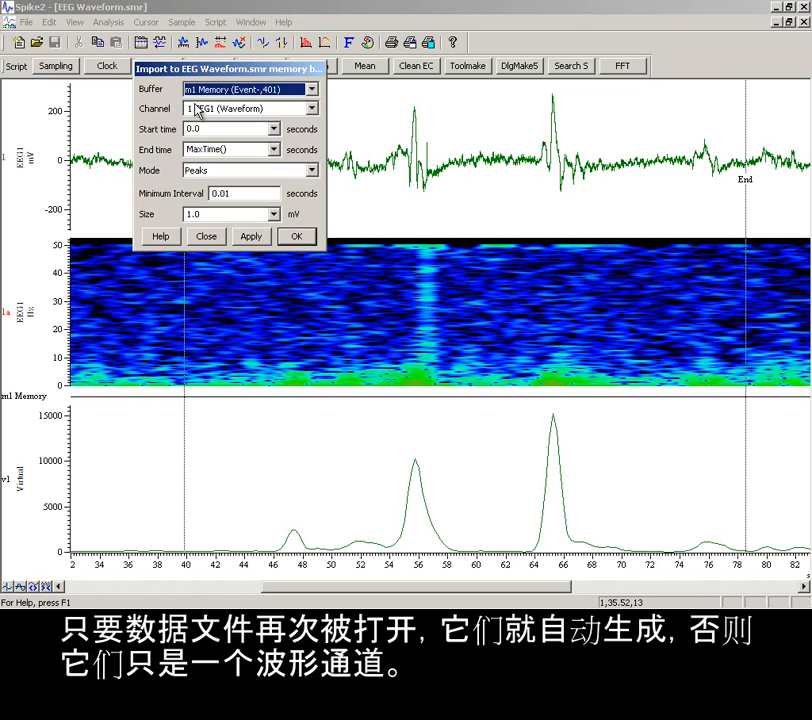
Import events into memory buffer m1 from virtual channel v1 wherever the data rises through level 5000
left_click(203, 110)
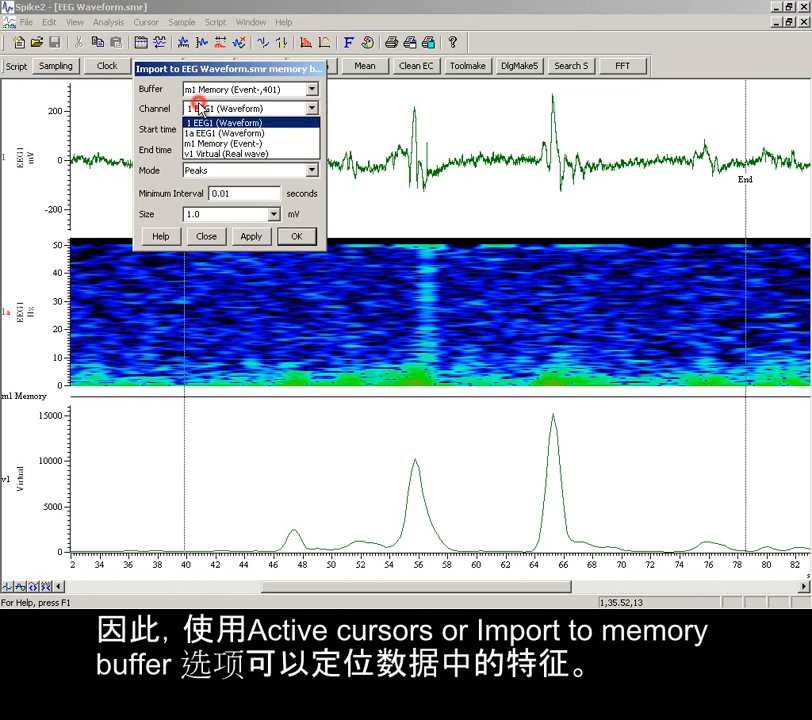
left_click(200, 154)
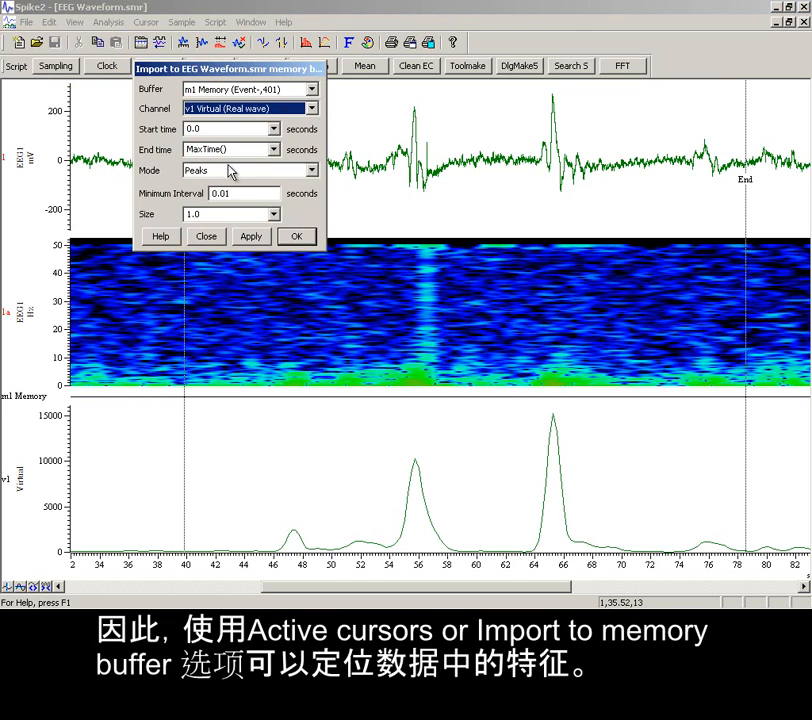
left_click(231, 171)
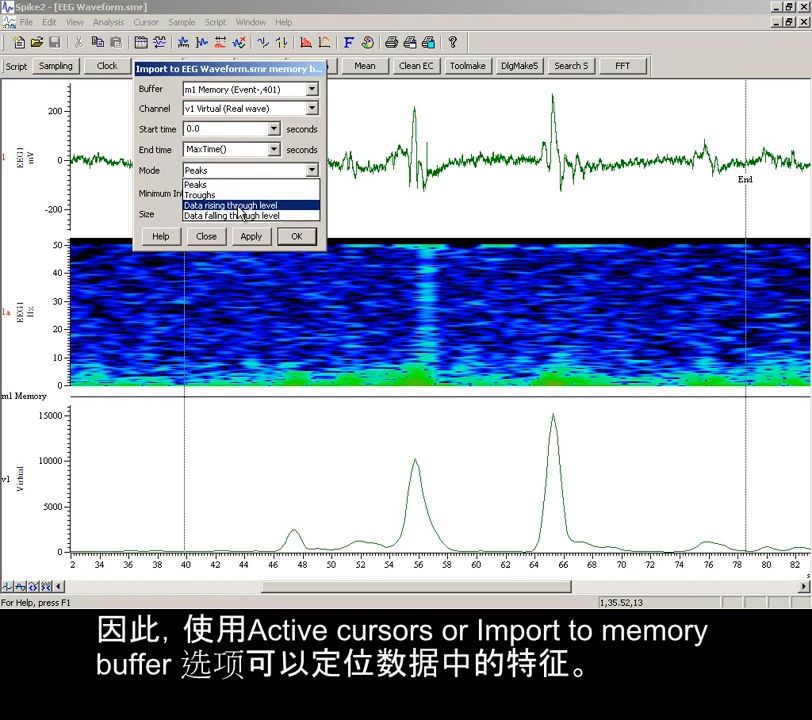
left_click(238, 206)
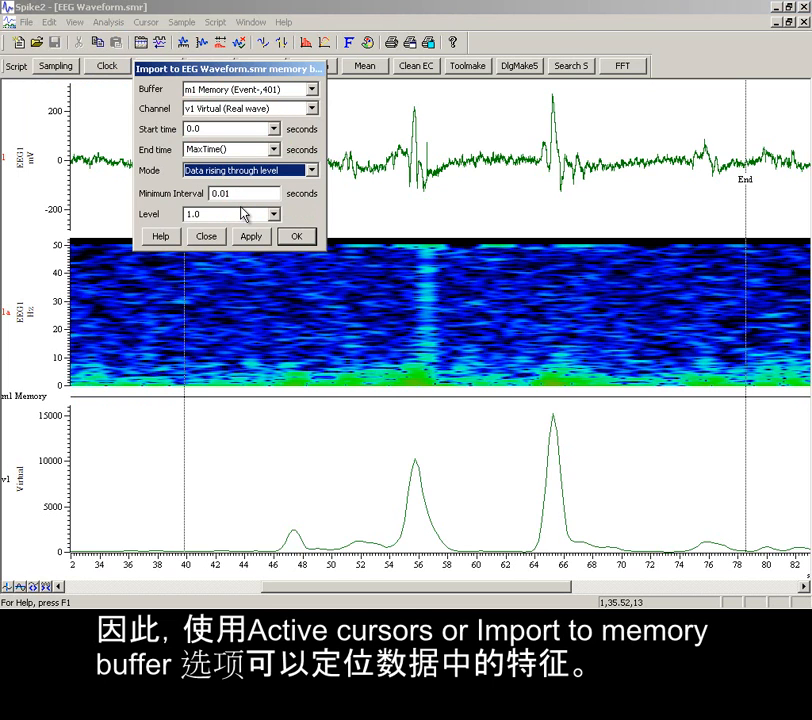
left_click(239, 212)
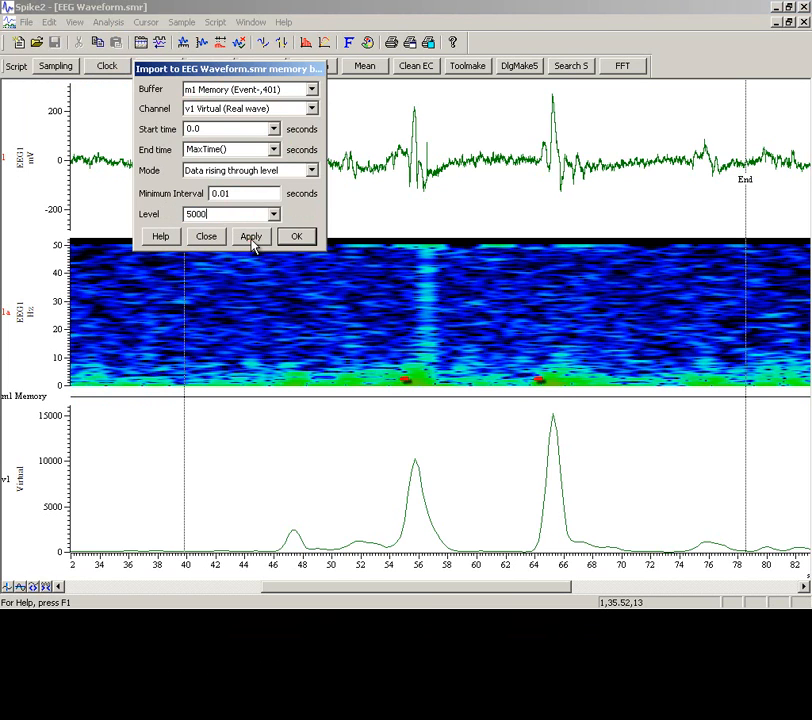
left_click(251, 238)
left_click(301, 236)
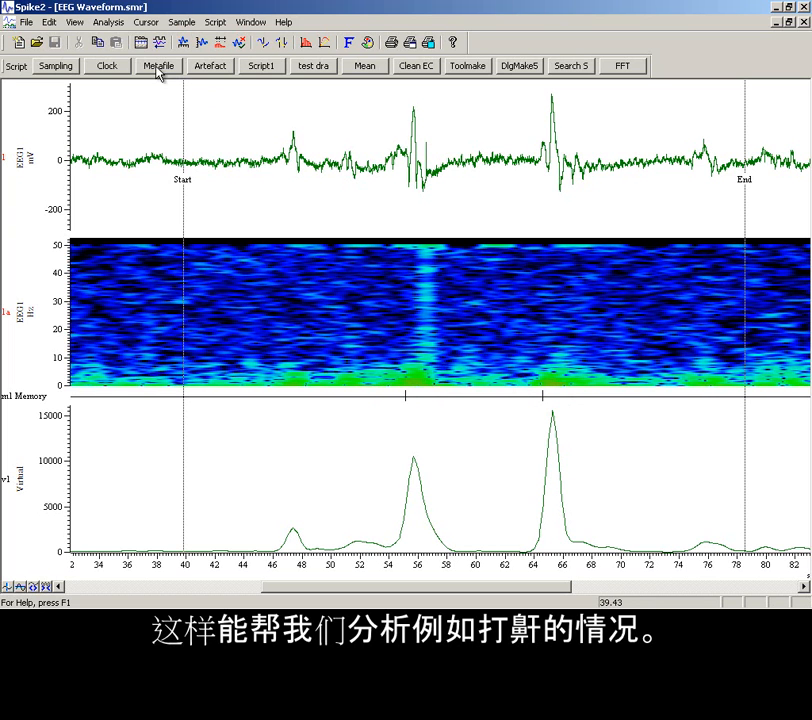
Create a second virtual channel with a sample interval of 1/4 s
left_click(107, 22)
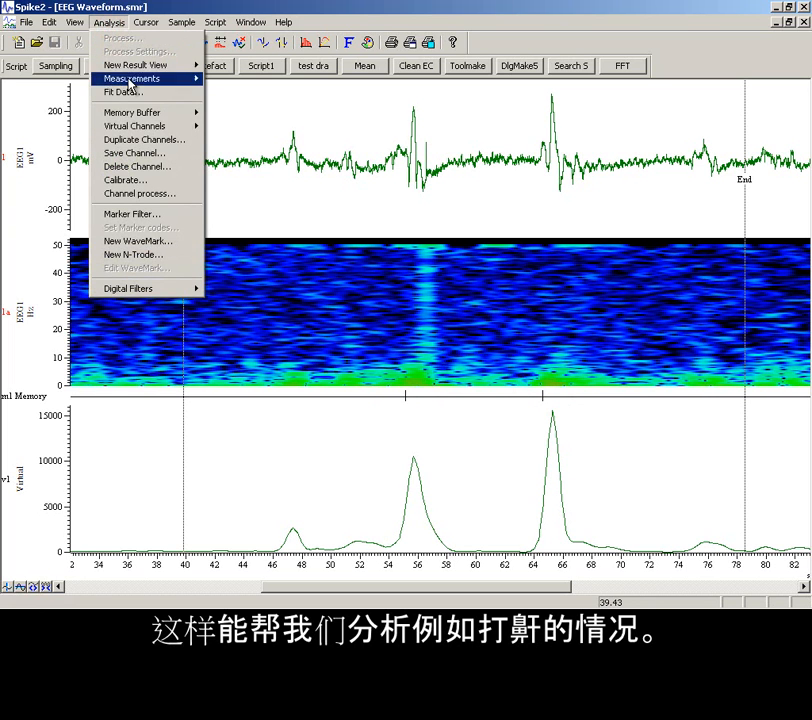
mouse_move(156, 126)
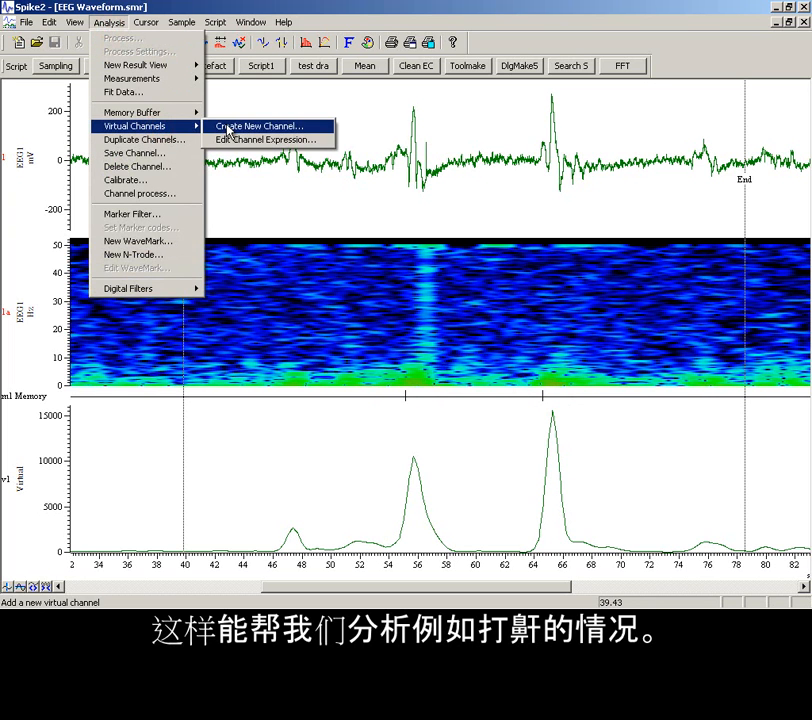
left_click(229, 127)
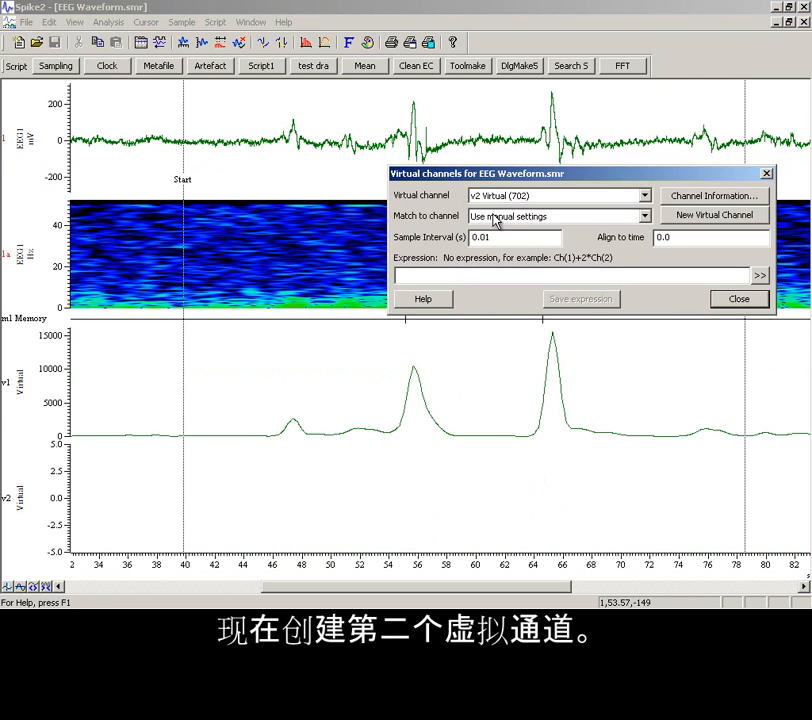
double_click(499, 237)
type("1/4")
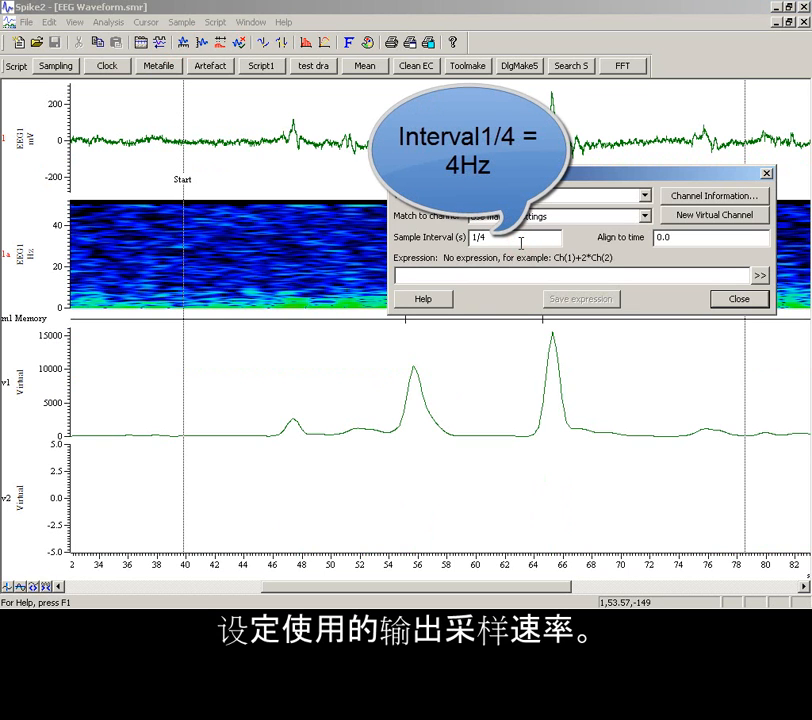
Define the new virtual channel's expression as the power in band of channel 1 EEG1 from 8 to 16 Hz
left_click(515, 275)
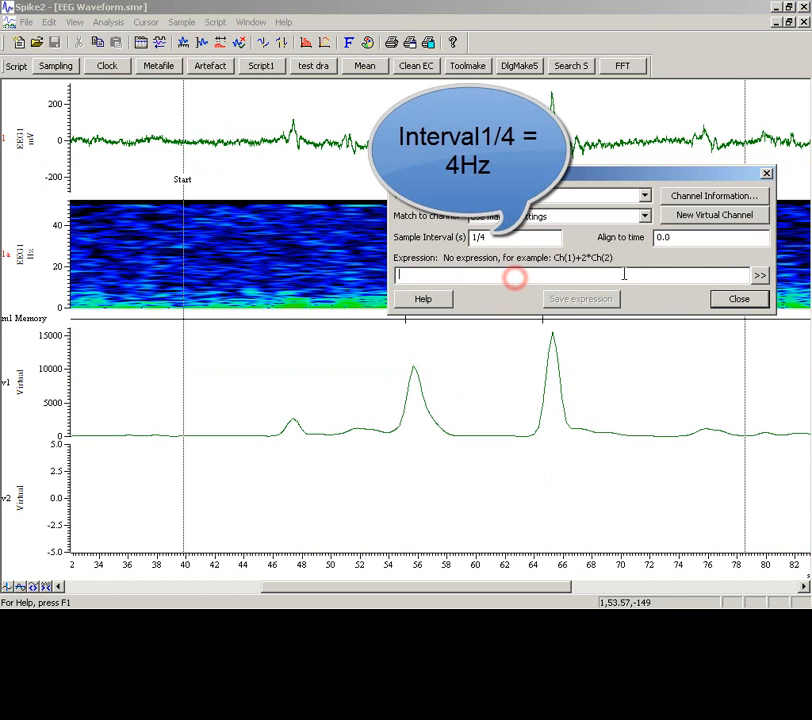
left_click(762, 276)
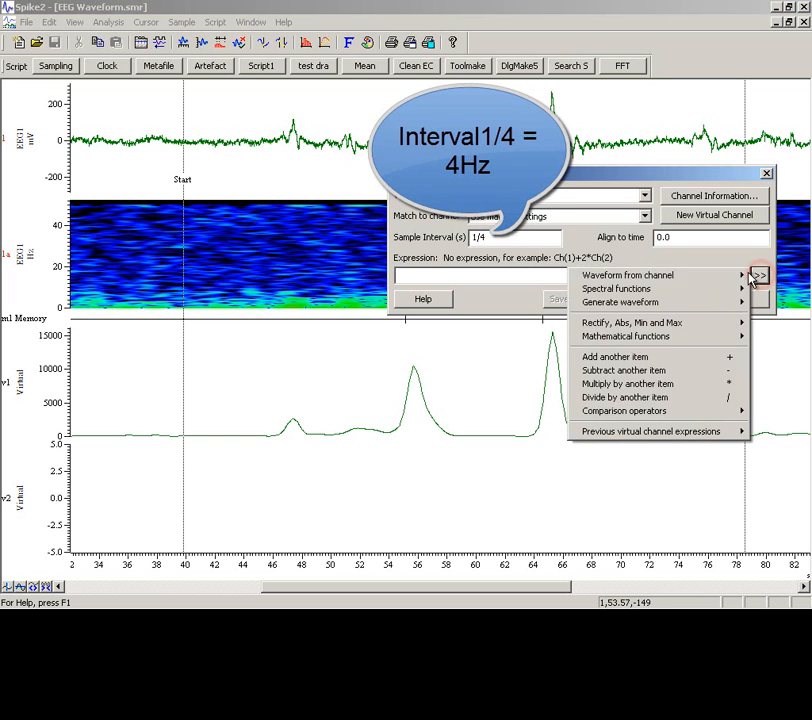
mouse_move(735, 291)
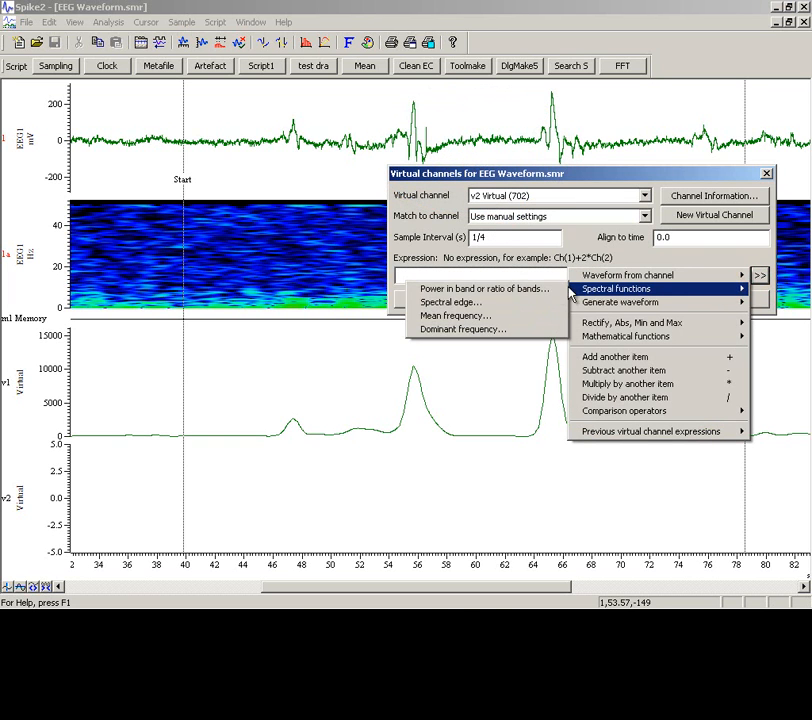
left_click(549, 289)
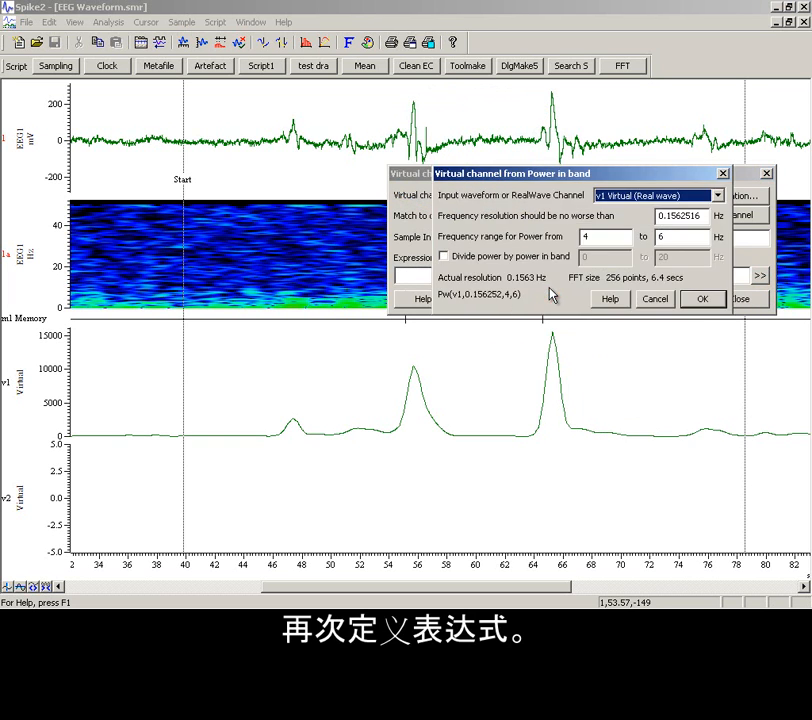
left_click(613, 196)
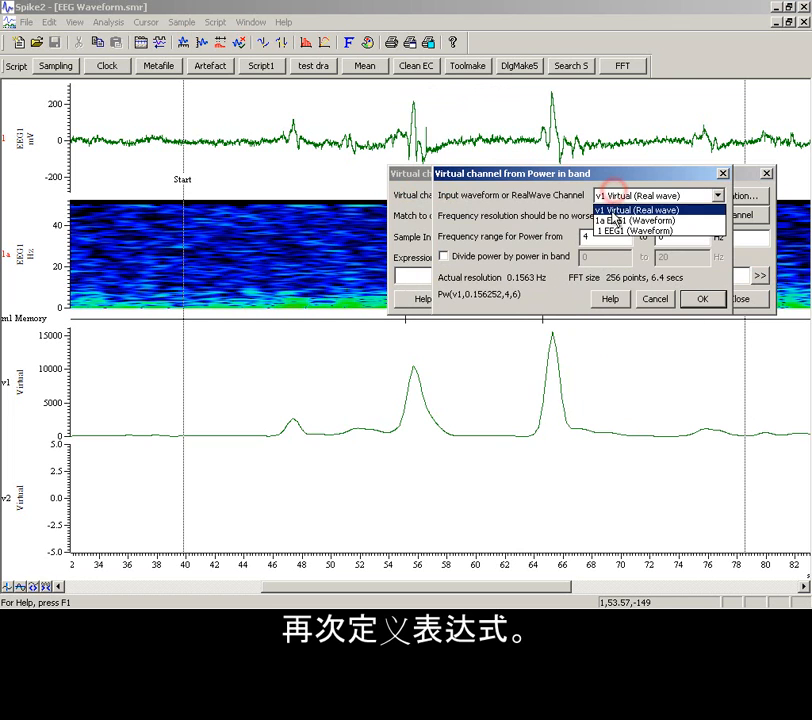
left_click(609, 231)
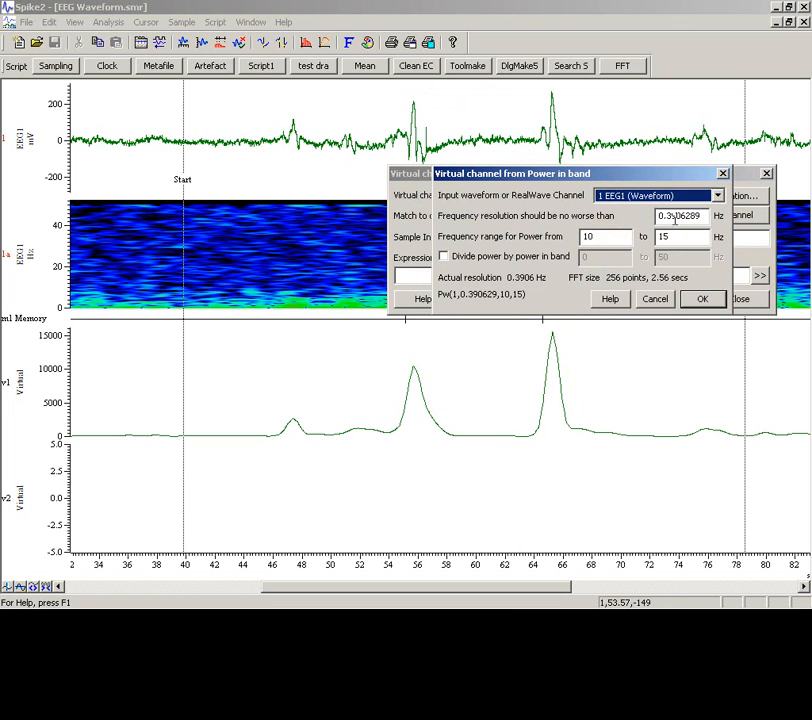
double_click(609, 233)
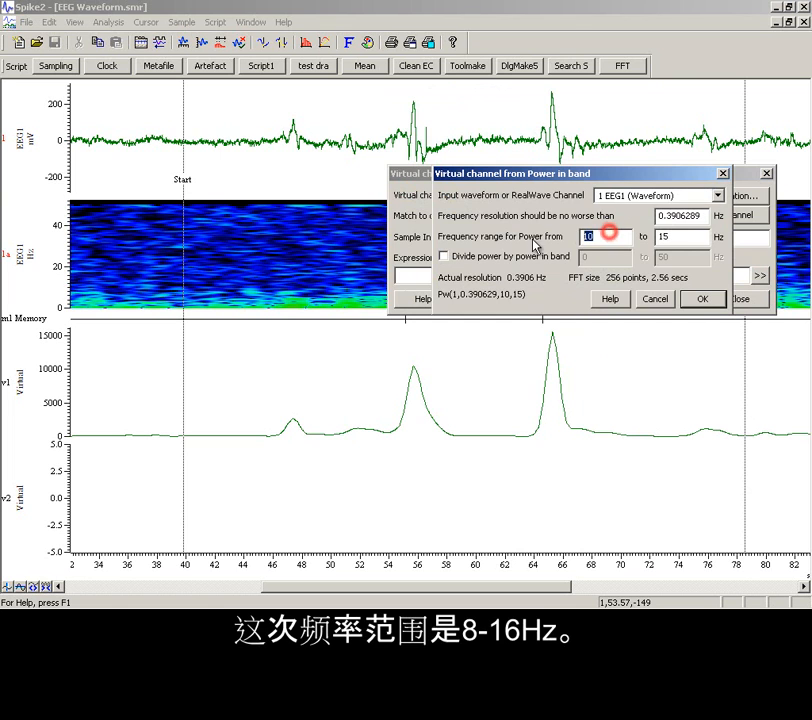
type("8")
double_click(681, 237)
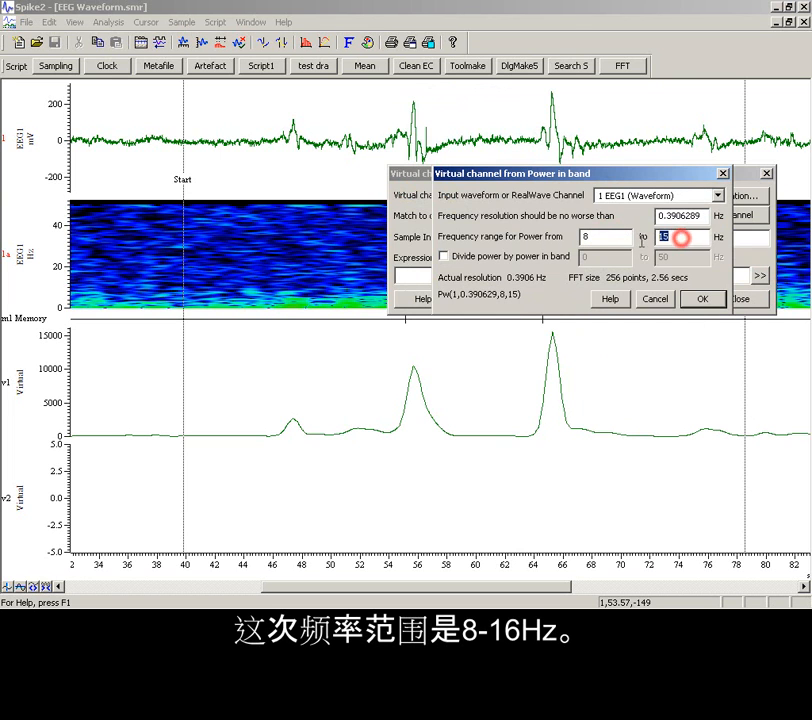
type("16")
left_click(700, 299)
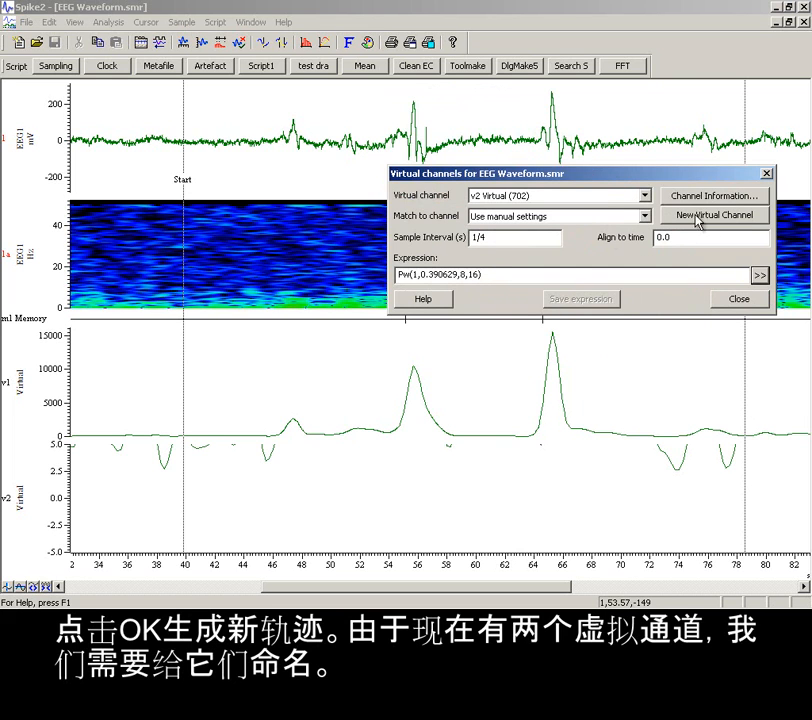
Title virtual channel v2 8-16Hz, finish its setup and optimise its Y axis range
left_click(698, 196)
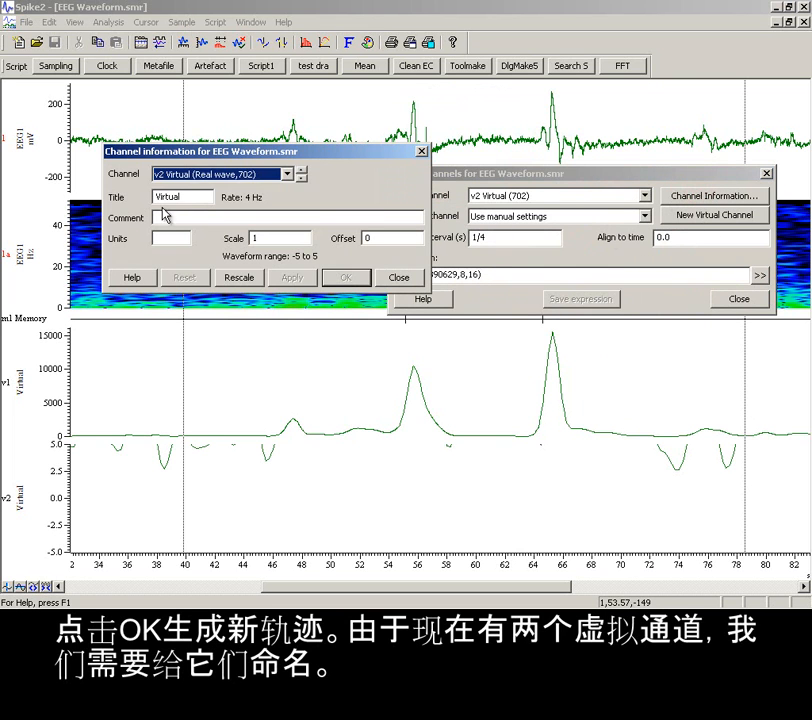
double_click(196, 199)
type("8")
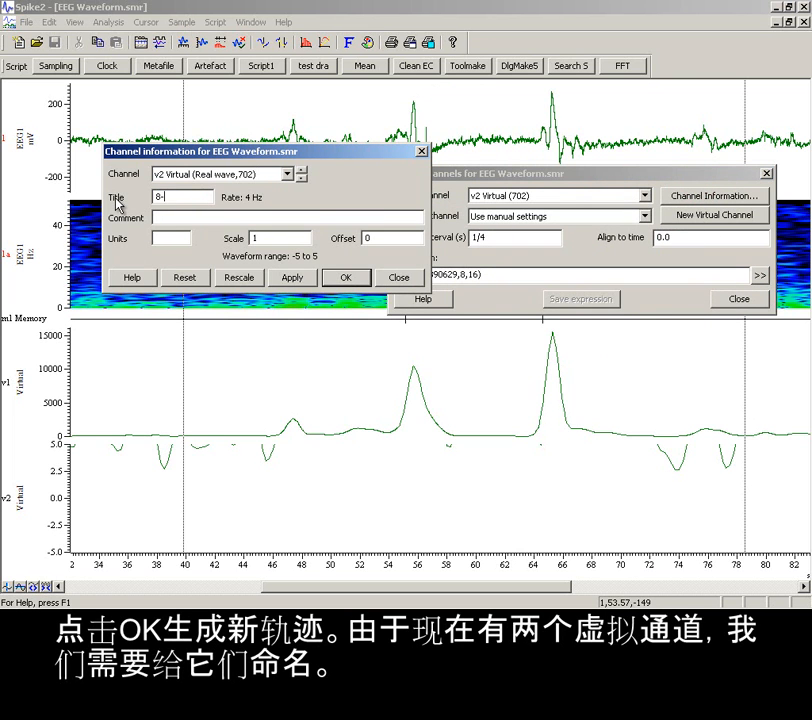
type("-16Hz")
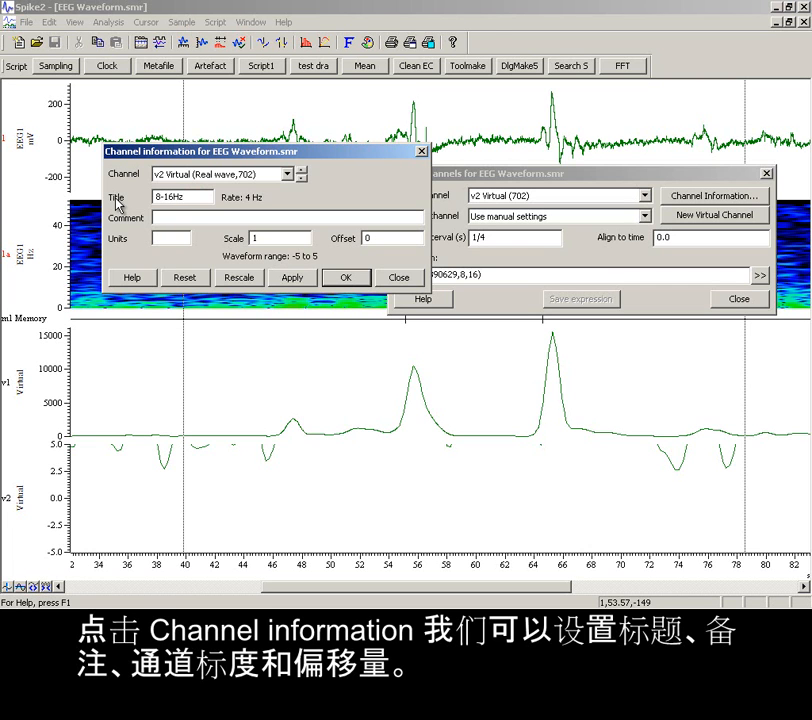
left_click(288, 278)
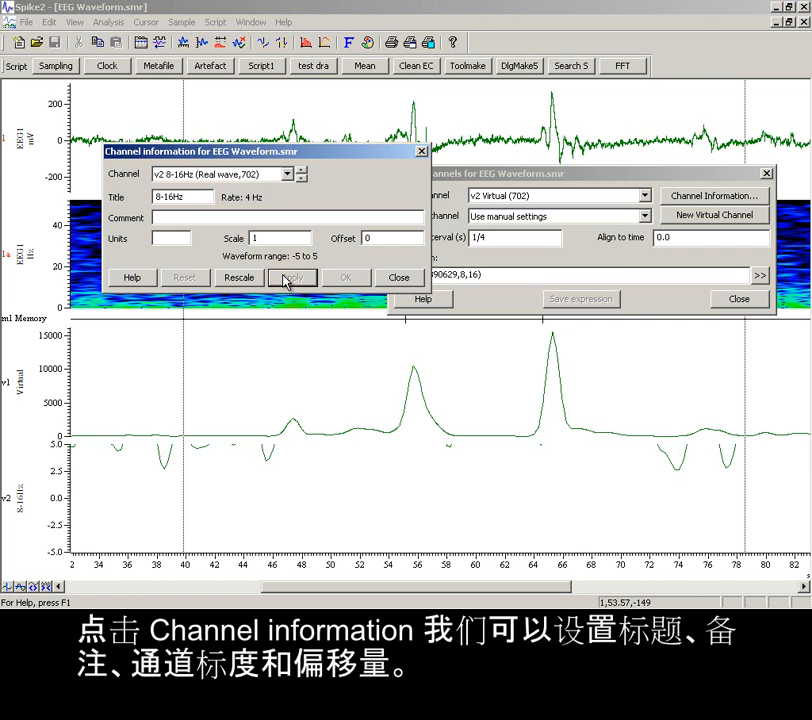
left_click(395, 277)
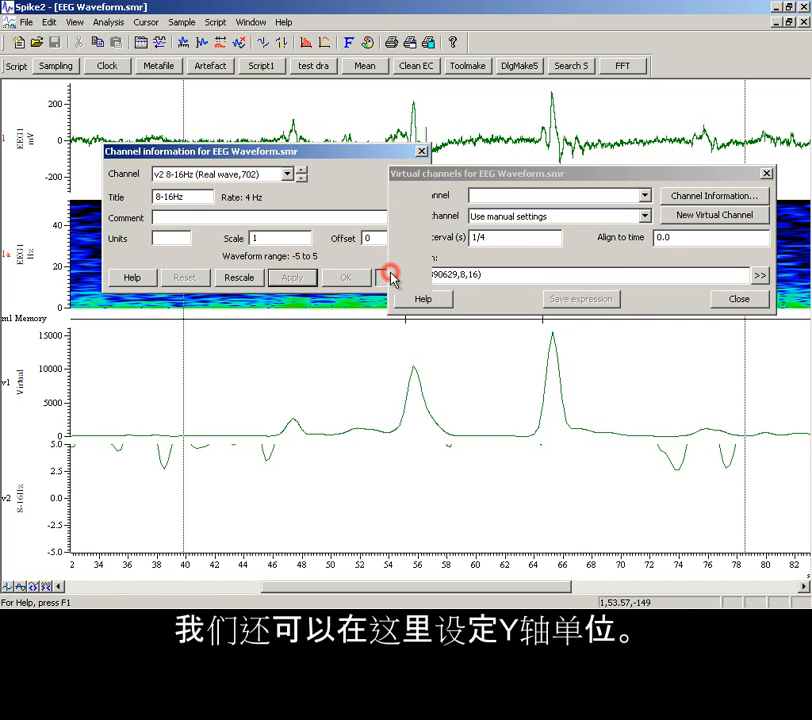
left_click(737, 300)
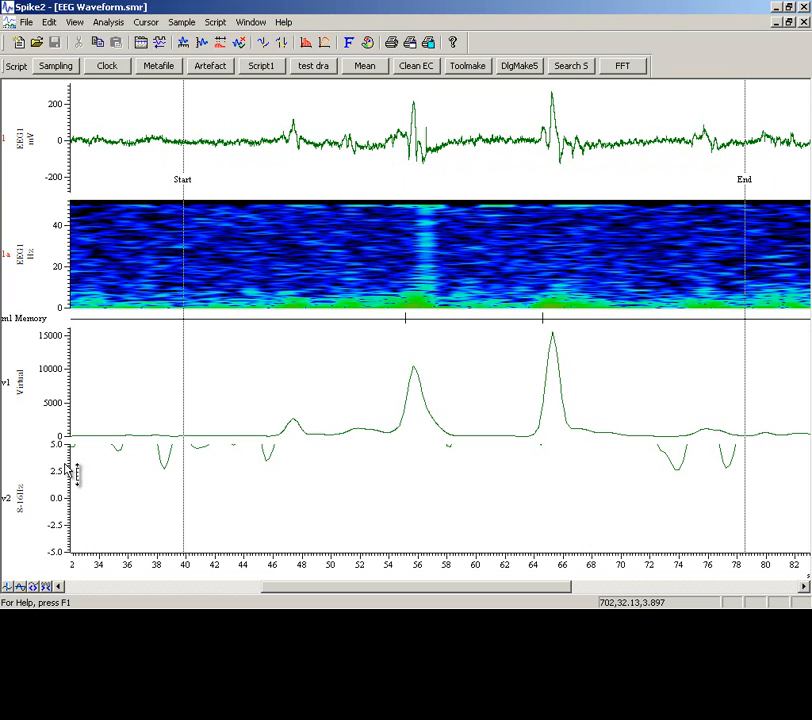
double_click(62, 466)
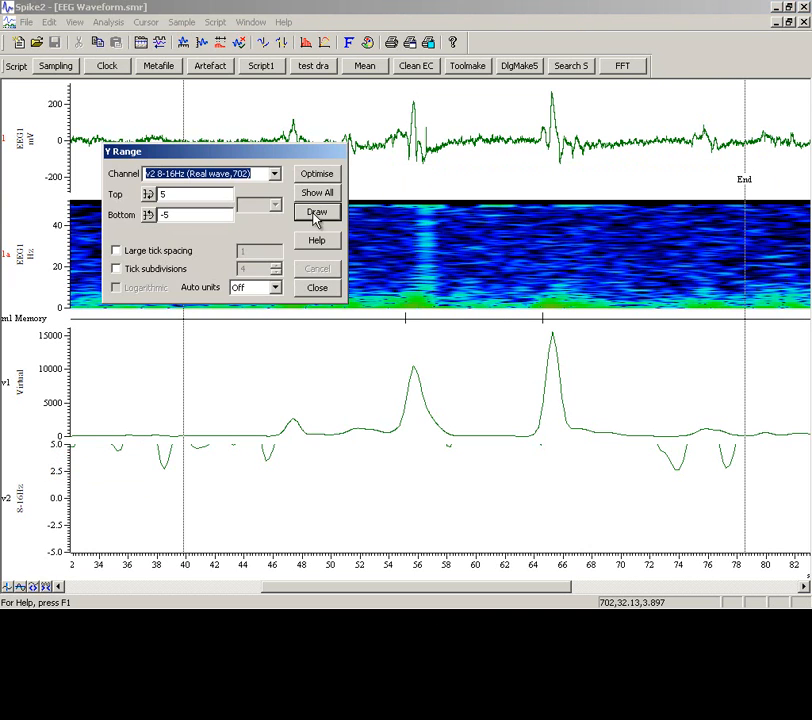
left_click(318, 175)
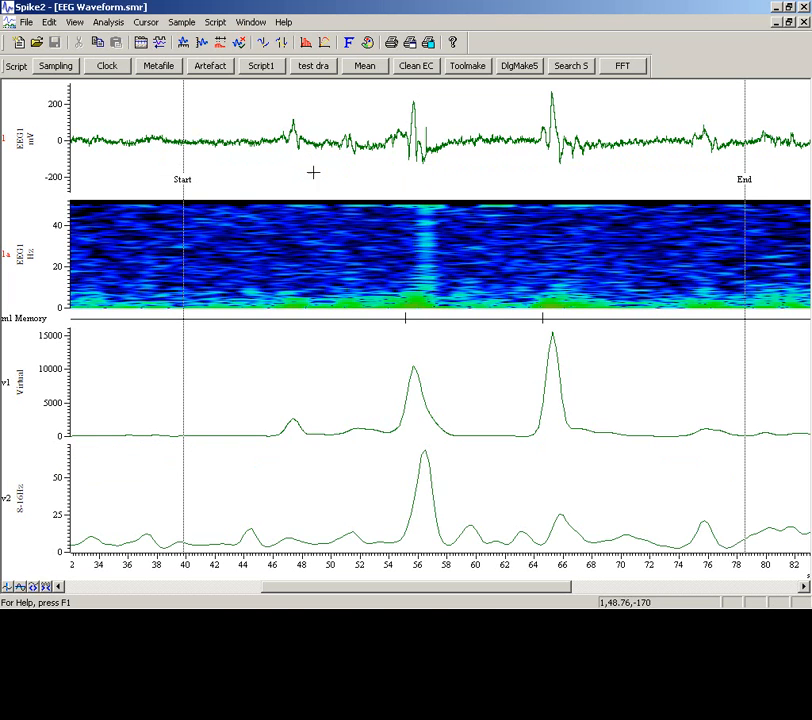
Change the title of virtual channel v1 to 0-8Hz
double_click(19, 380)
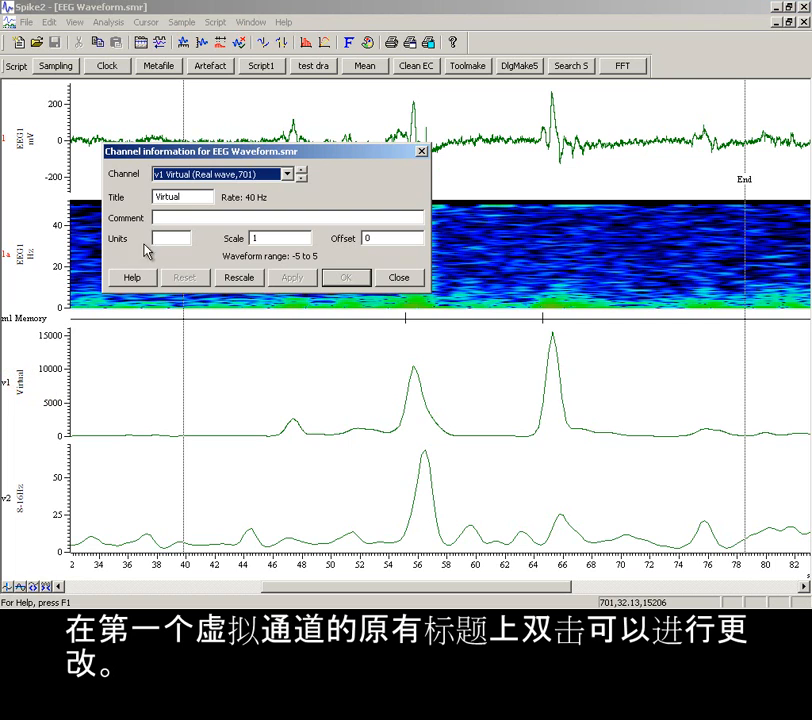
double_click(193, 196)
type("0-8Hz")
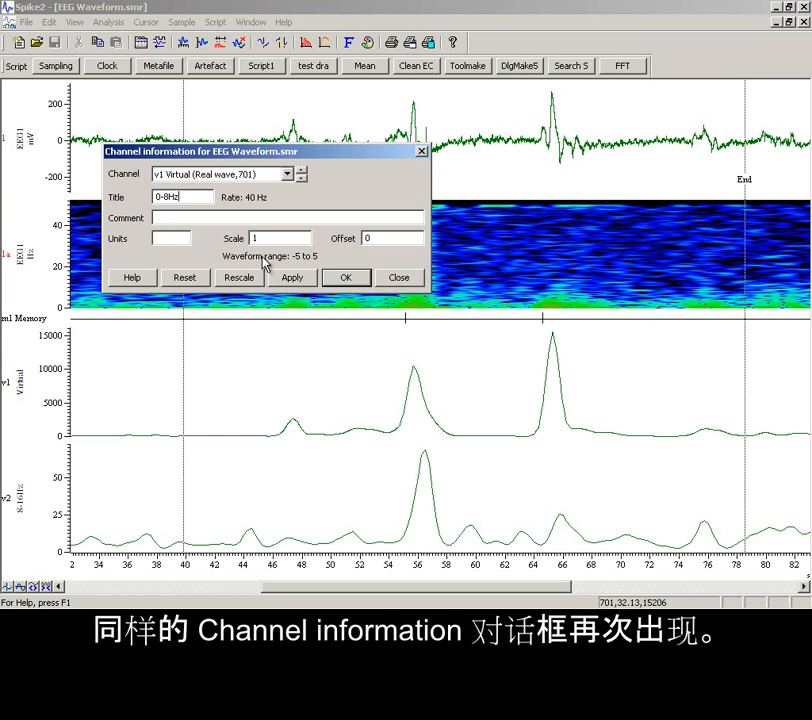
left_click(347, 276)
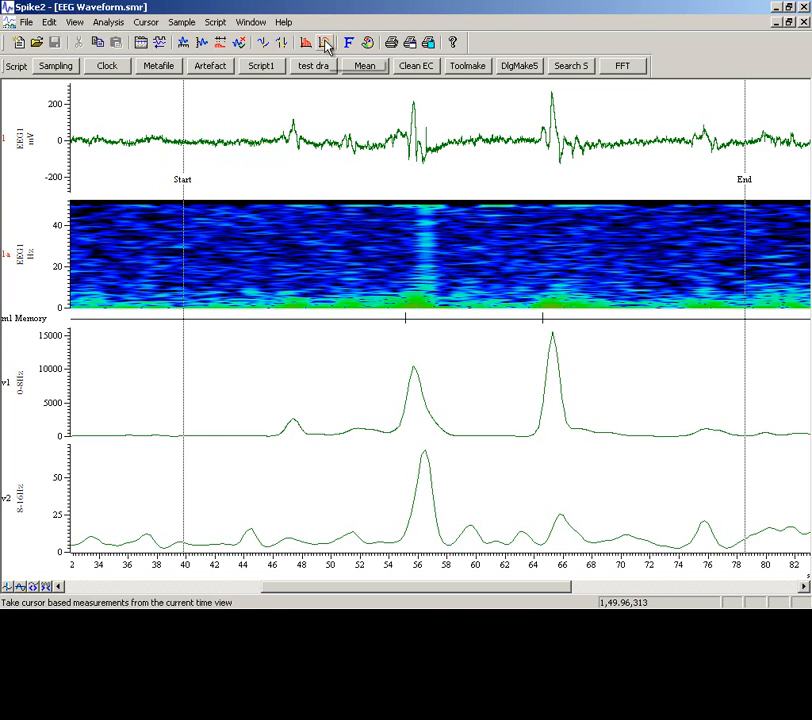
Set the primary channel colour to red for v1 0-8Hz and dark blue for v2 8-16Hz
left_click(368, 43)
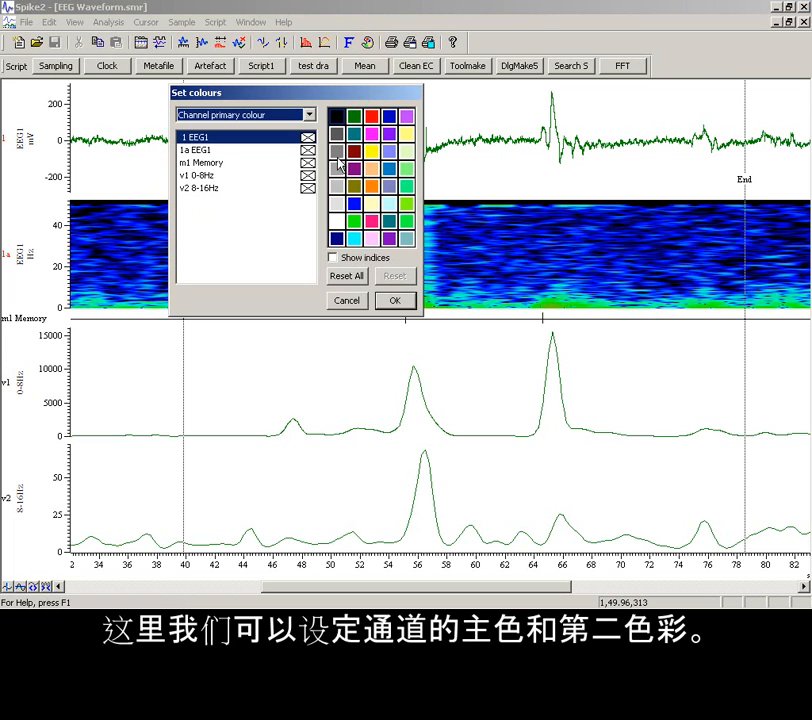
left_click(308, 175)
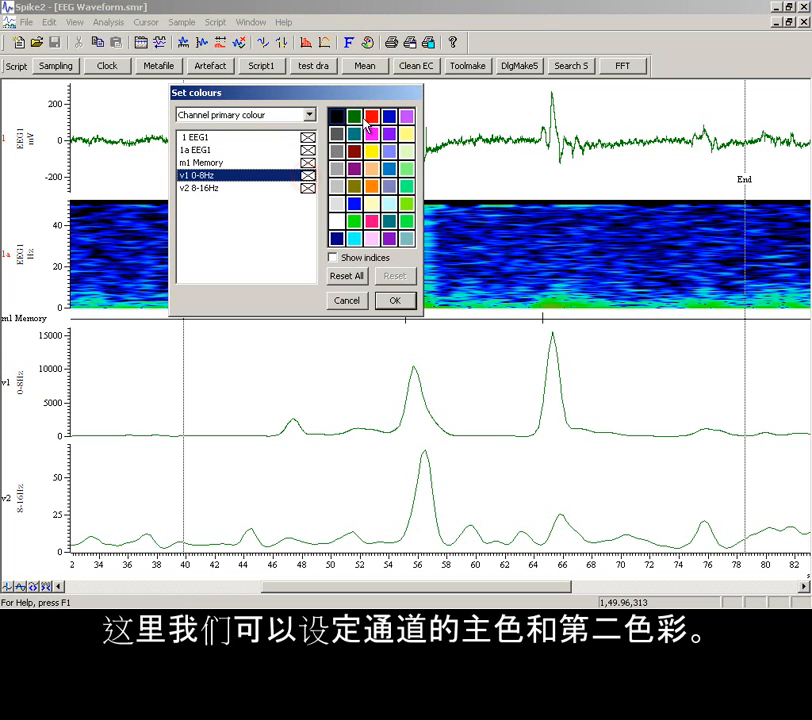
left_click(372, 114)
left_click(309, 187)
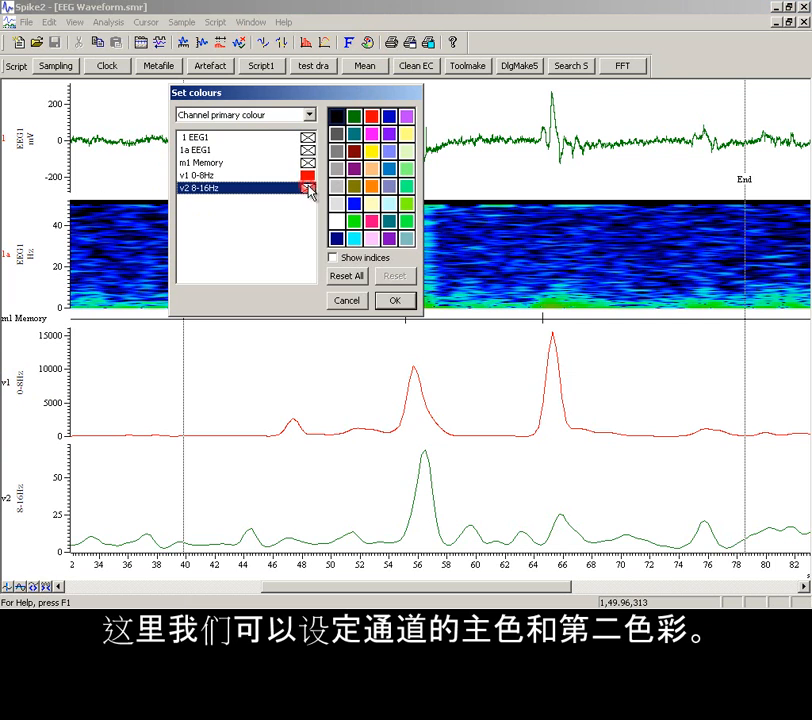
left_click(389, 117)
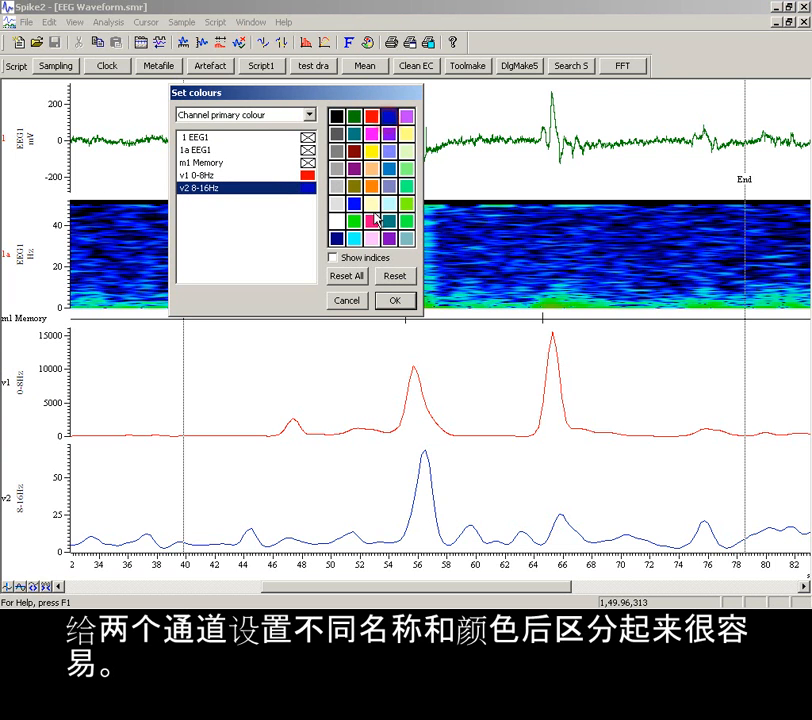
left_click(394, 300)
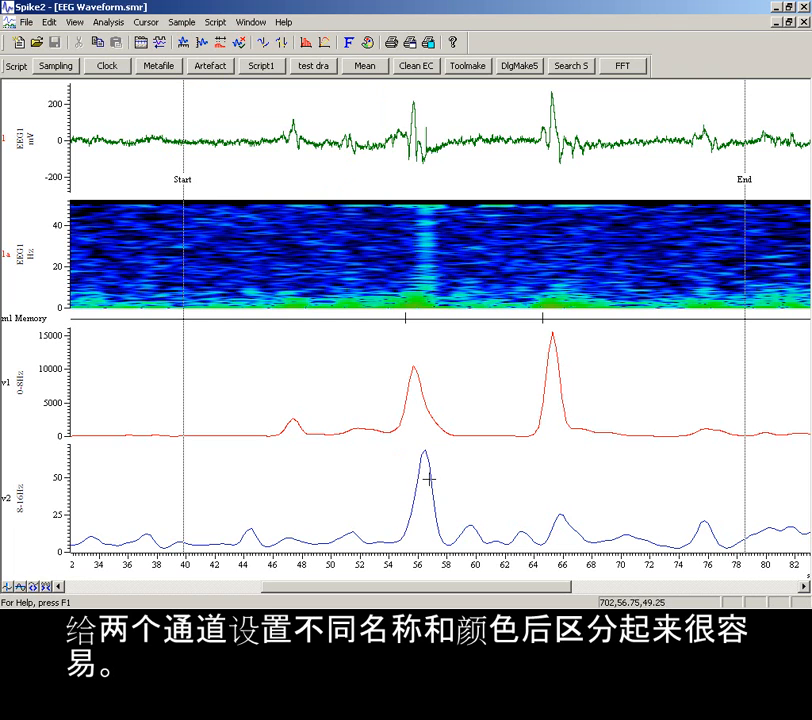
left_click(424, 331)
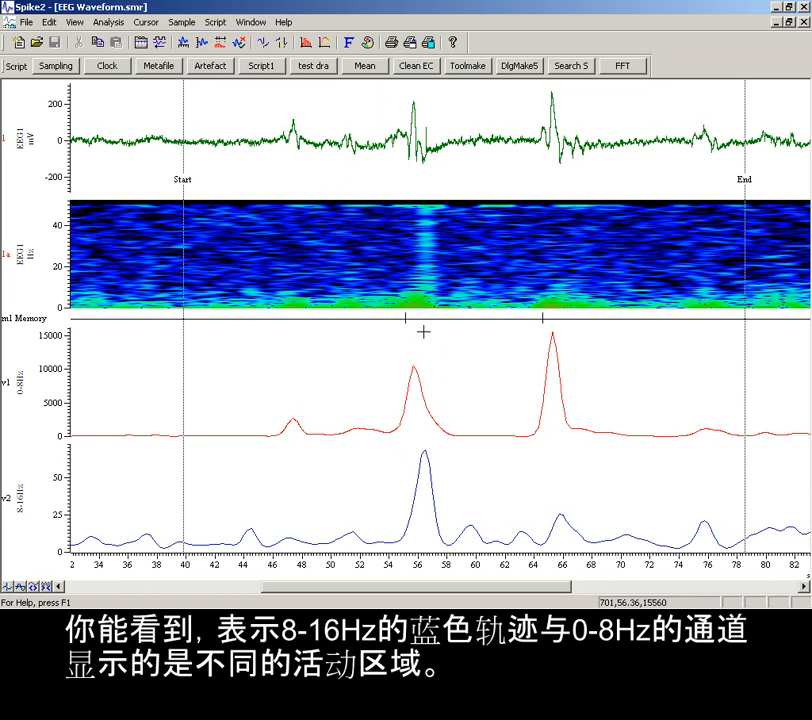
left_click(253, 522)
left_click(520, 526)
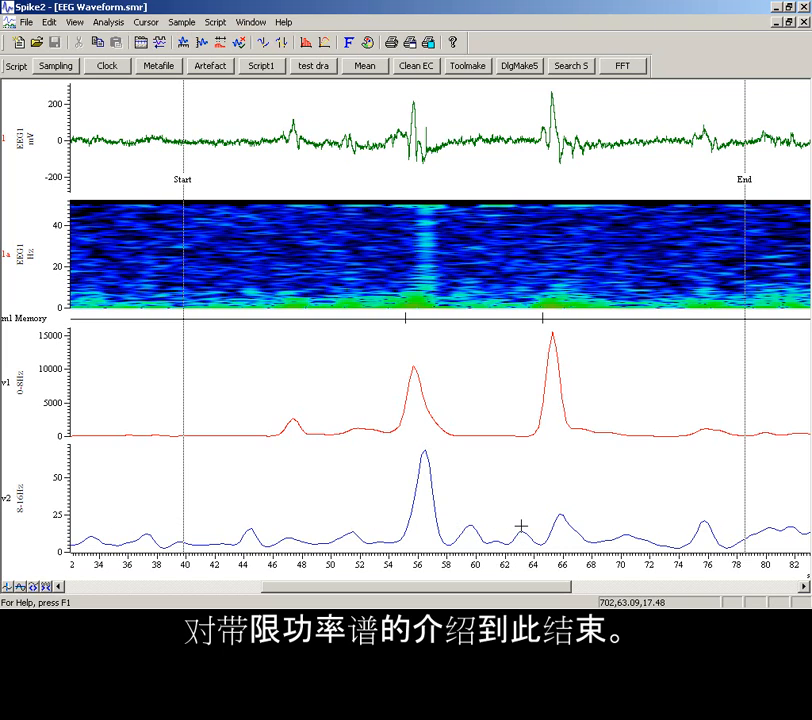